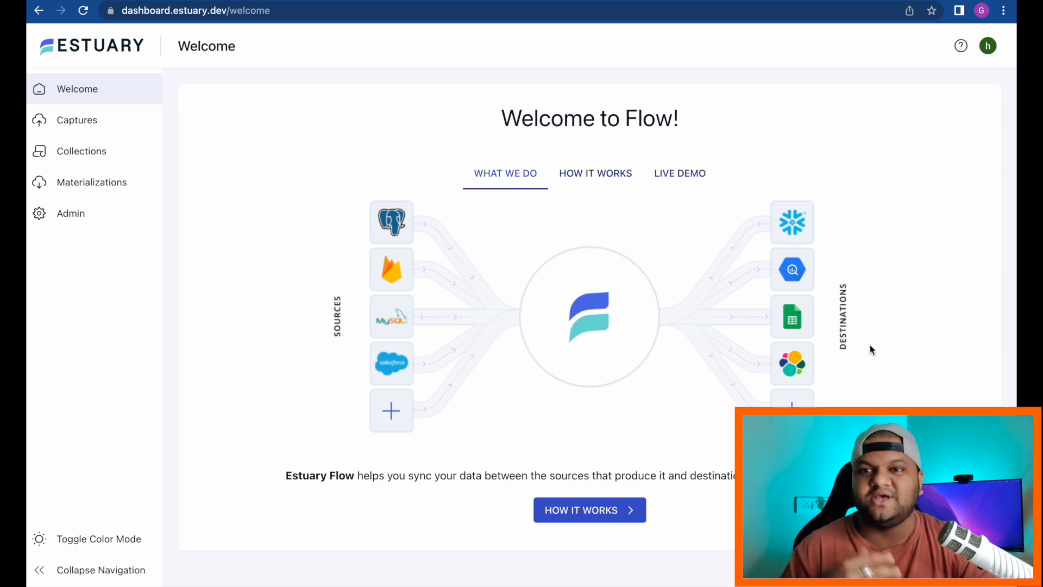
Step: Browse How It Works, Collections and the Wikipedia-to-Sheets live demo, ending on the Captures list
click(584, 510)
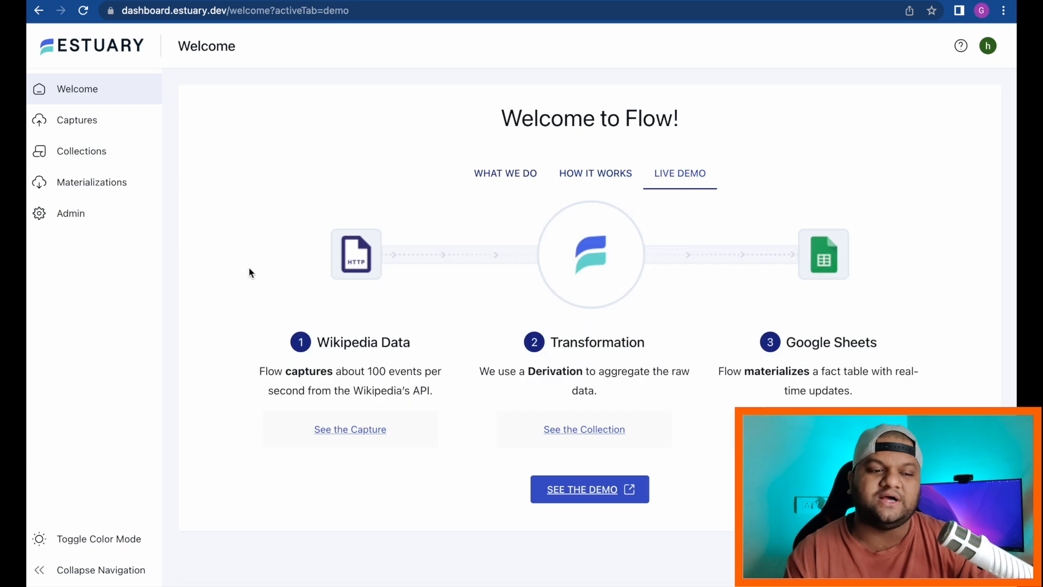
click(110, 159)
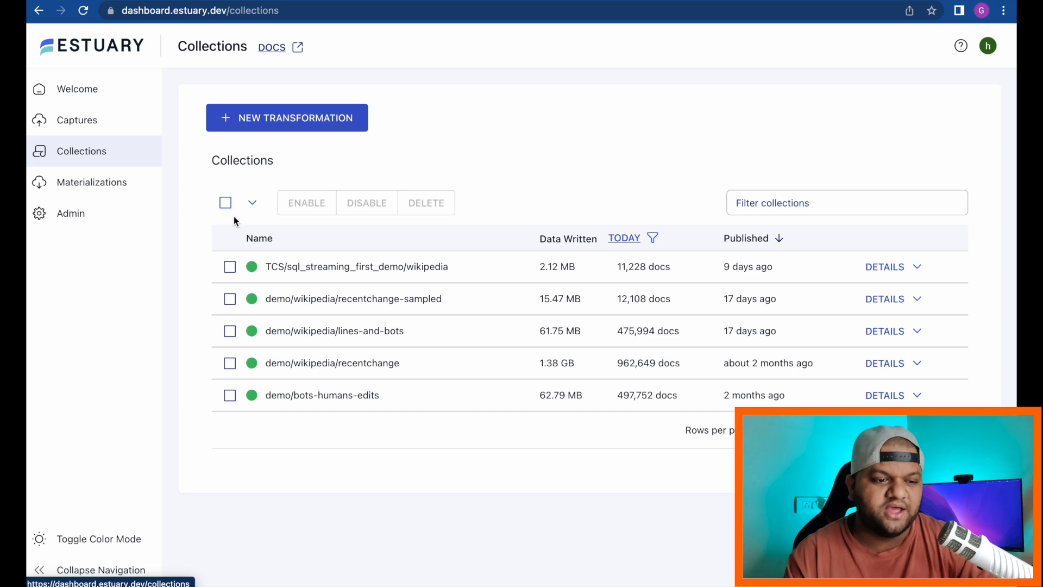
click(106, 94)
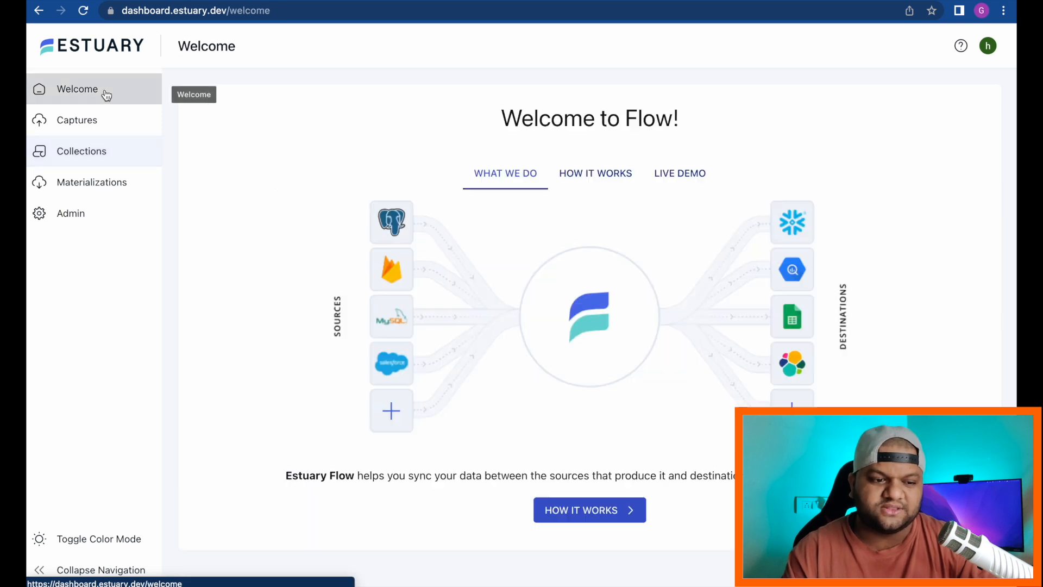
click(683, 182)
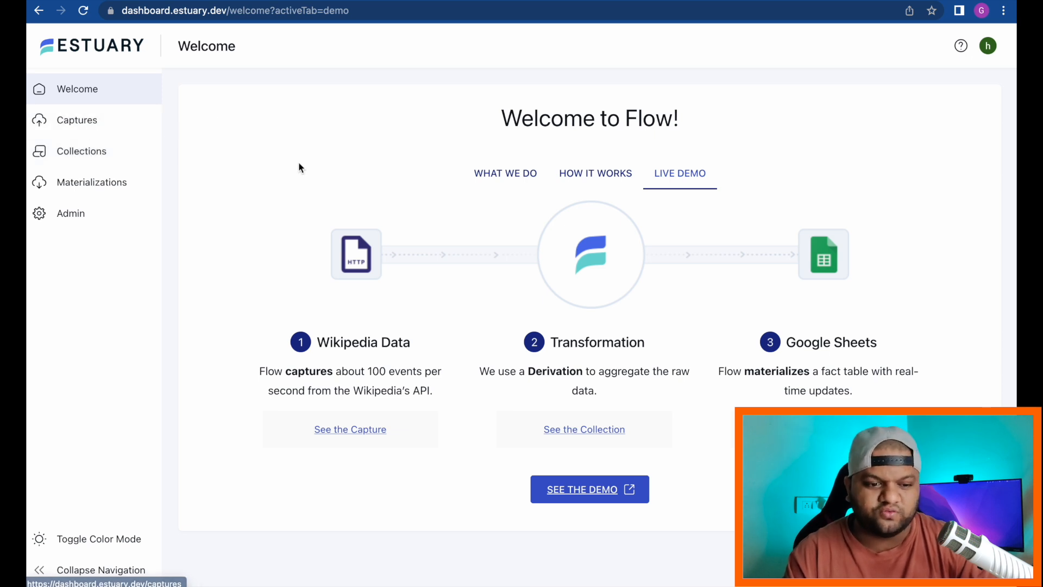
click(68, 126)
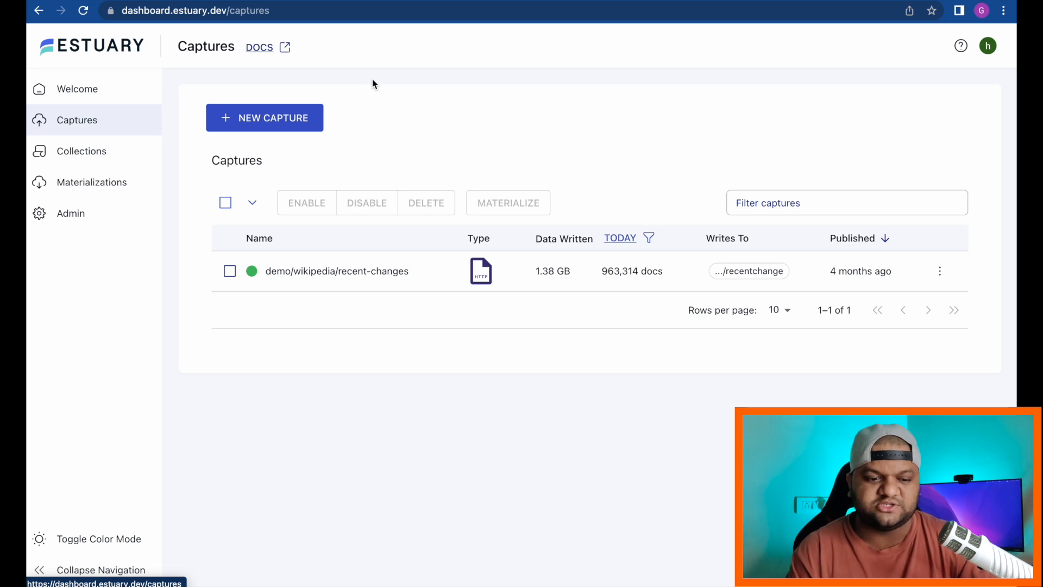
Step: Start a new capture and pick the PostgreSQL connector from the connector grid
click(303, 124)
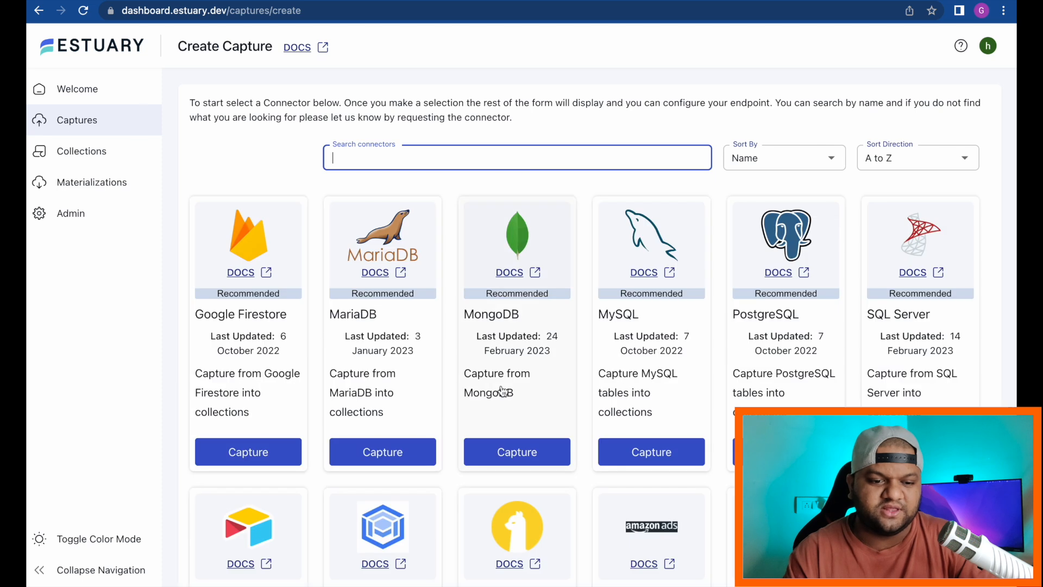
scroll(502, 392, down, 1)
scroll(503, 391, down, 7)
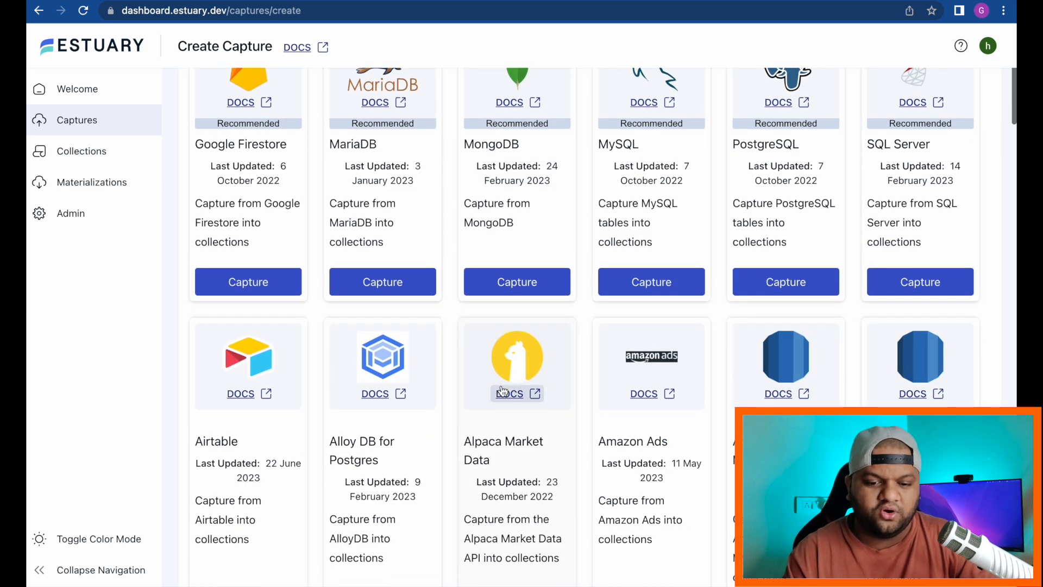
scroll(502, 391, up, 7)
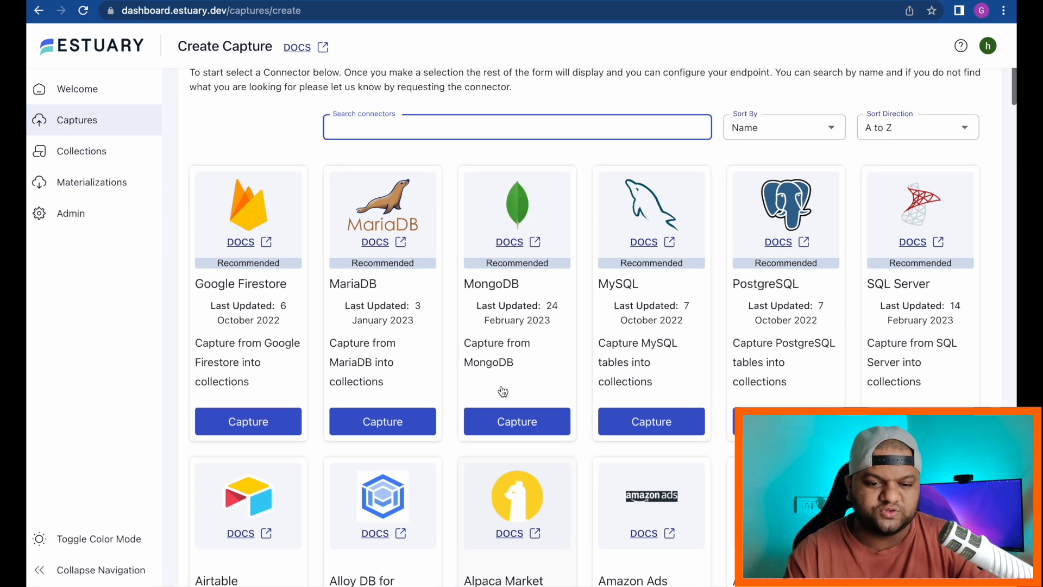
click(780, 288)
Step: Scroll through the PostgreSQL endpoint config form and its connector help
scroll(433, 372, down, 2)
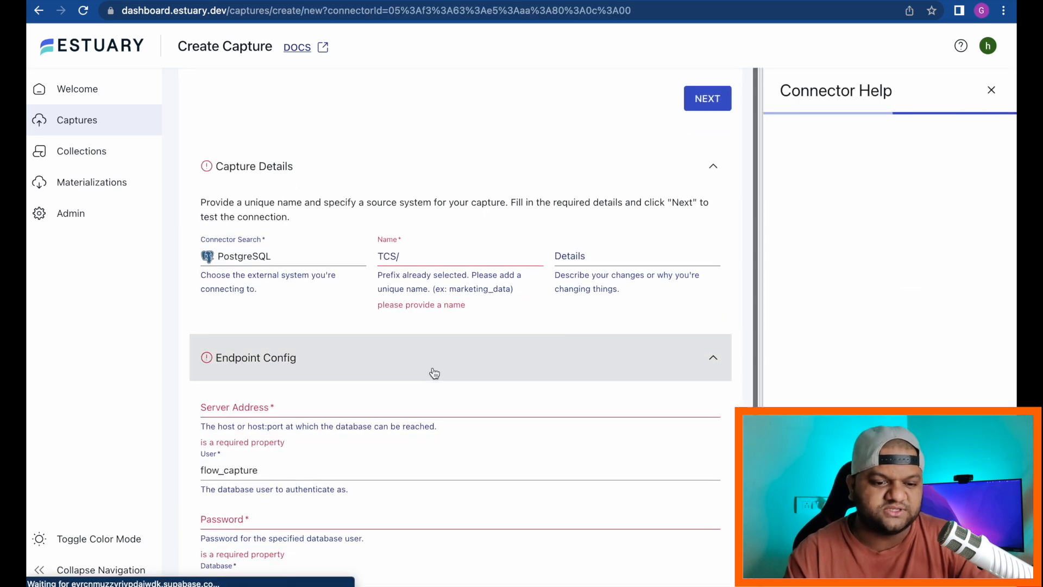
scroll(432, 367, down, 1)
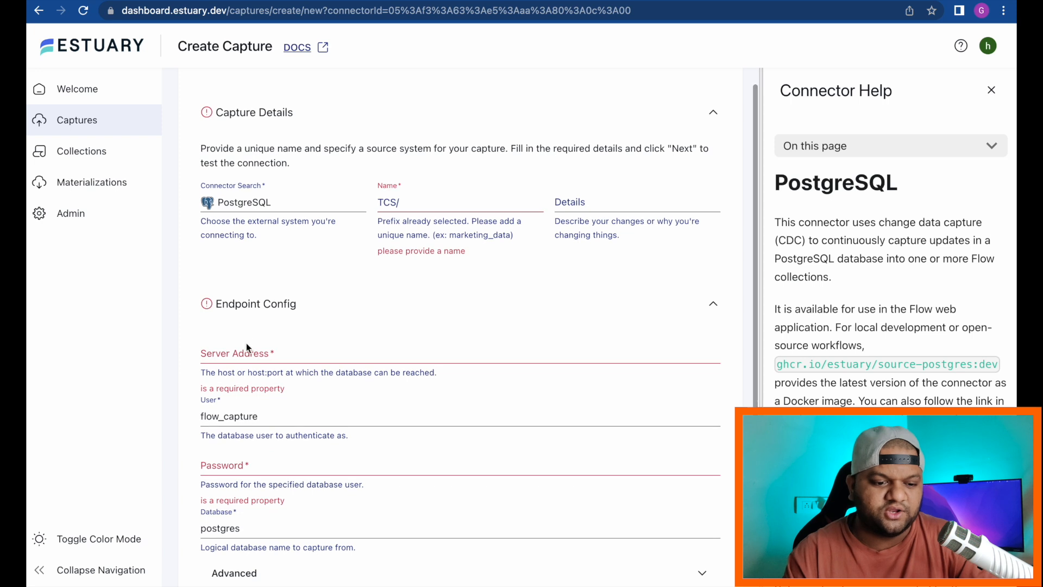
scroll(236, 346, down, 1)
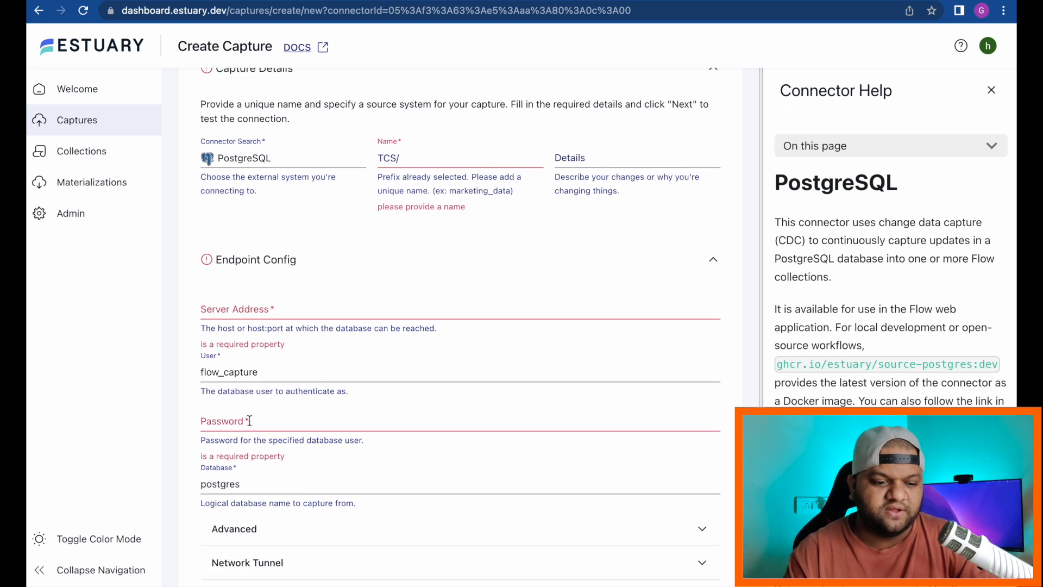
scroll(250, 419, down, 1)
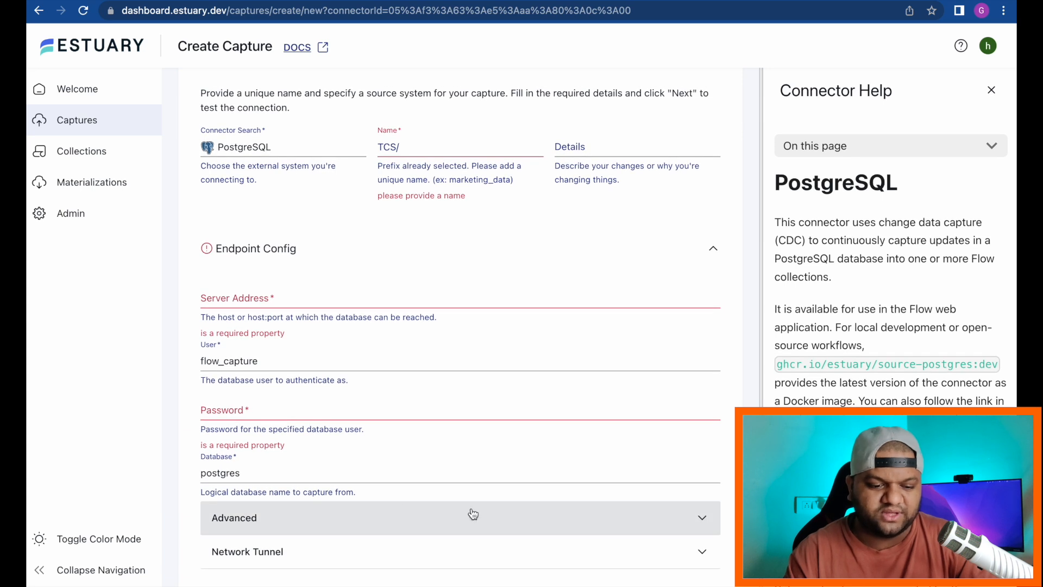
scroll(473, 514, up, 1)
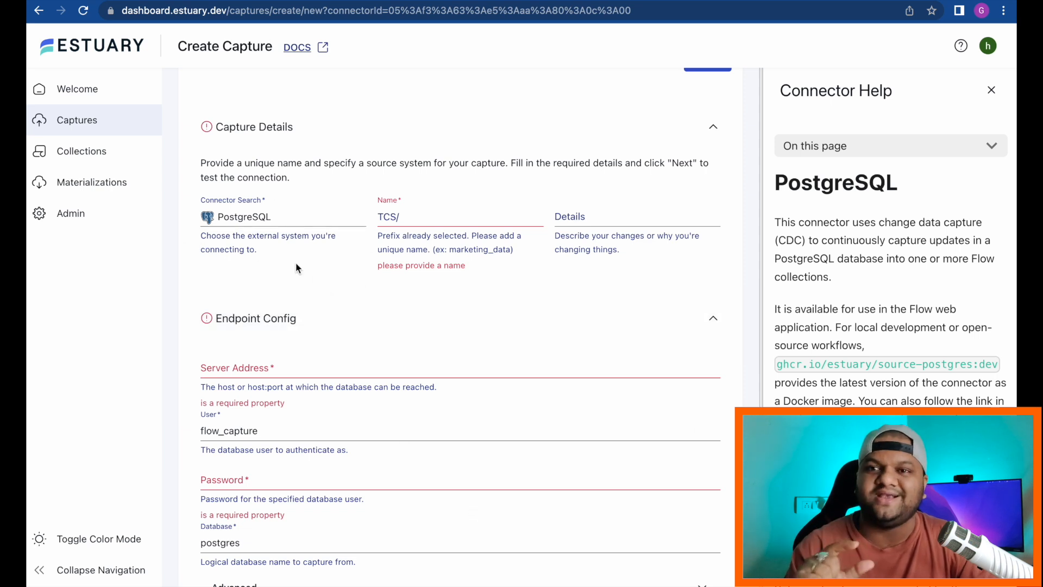
Step: View details of demo/wikipedia/recent-changes, scroll its shard status and spec, then list Collections
click(94, 158)
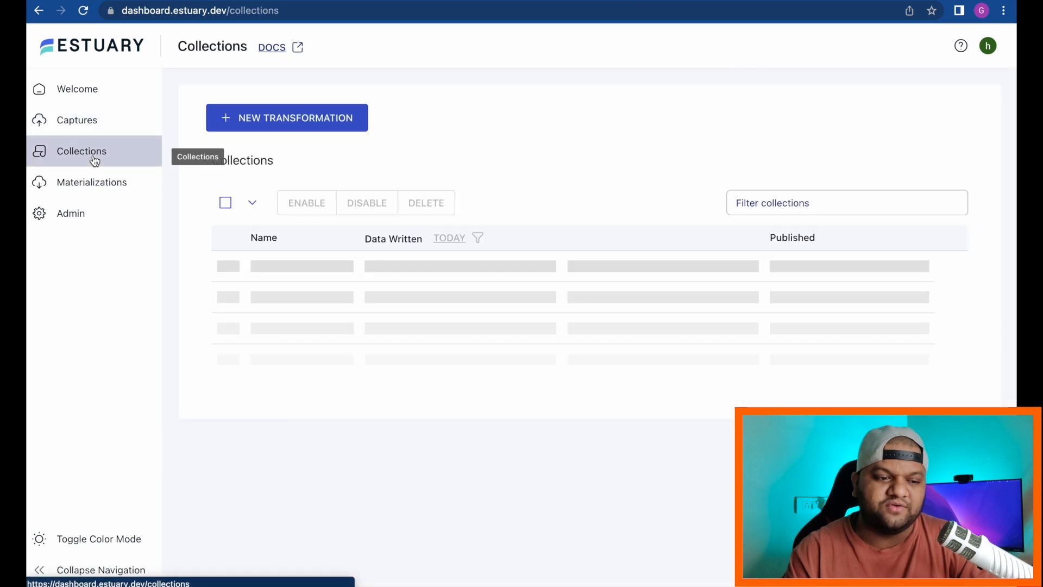
click(77, 121)
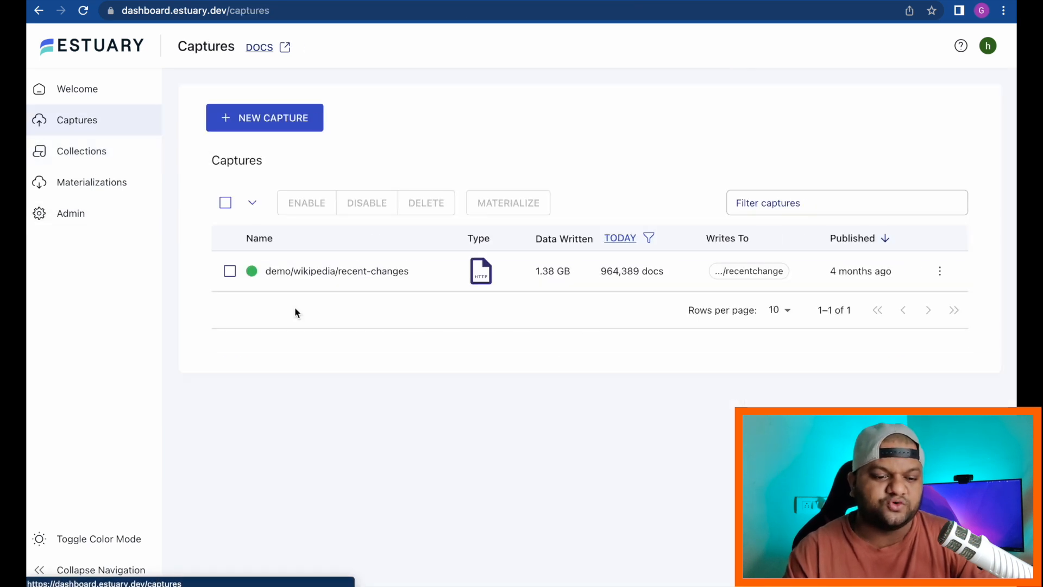
click(319, 279)
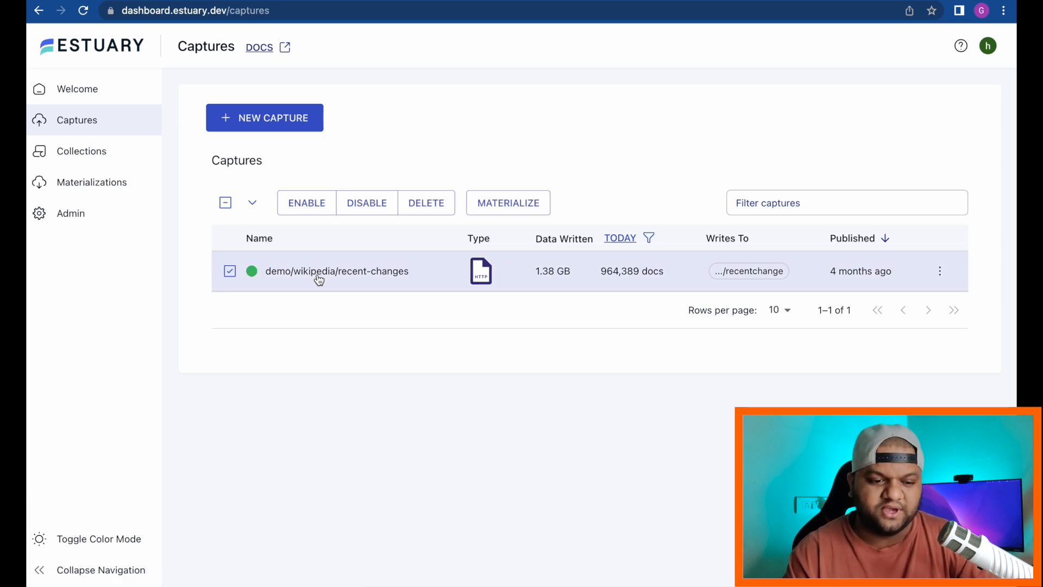
click(939, 271)
click(897, 263)
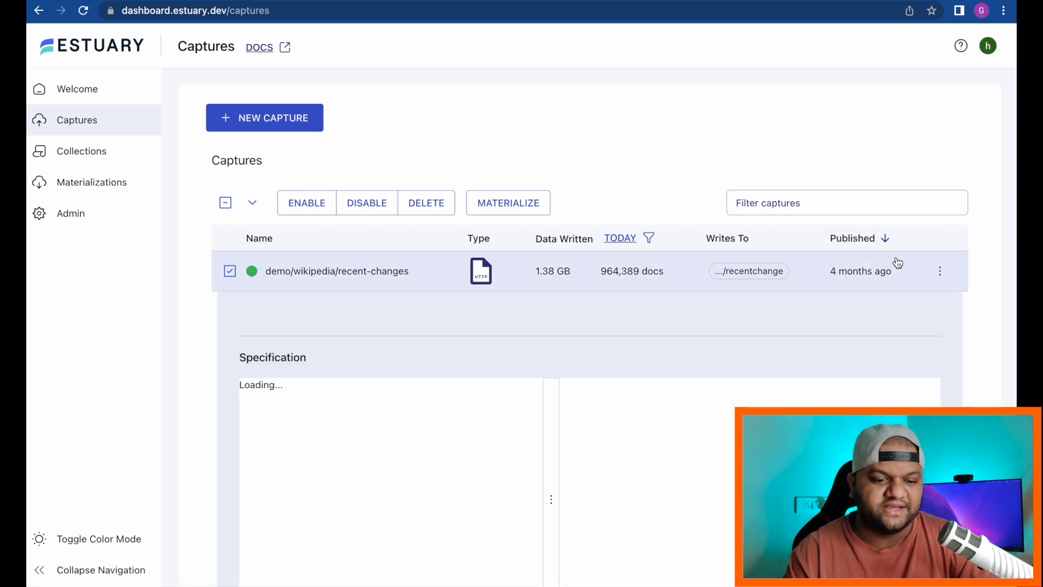
scroll(754, 402, down, 5)
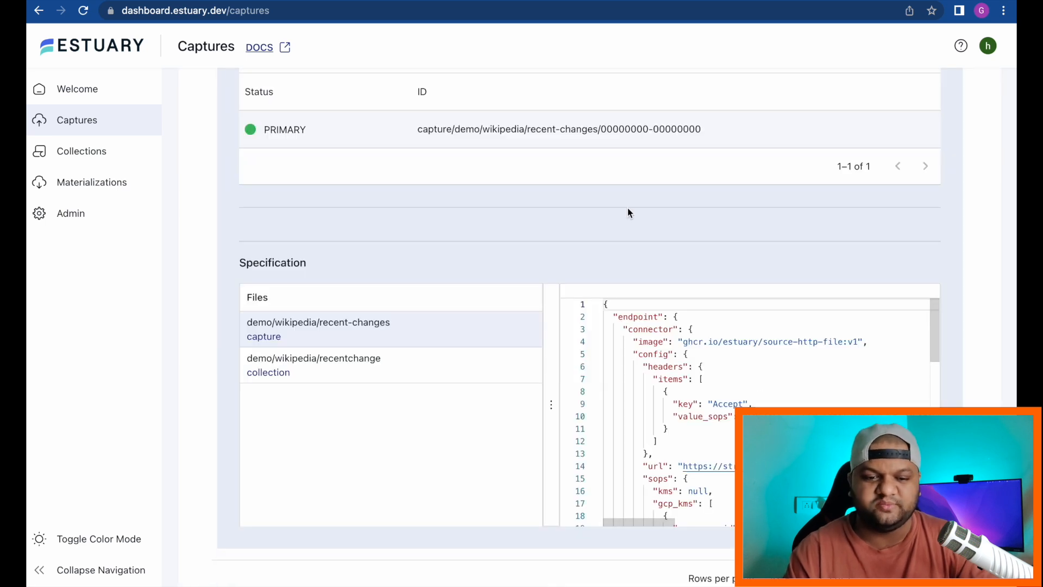
scroll(524, 225, up, 2)
scroll(285, 199, up, 4)
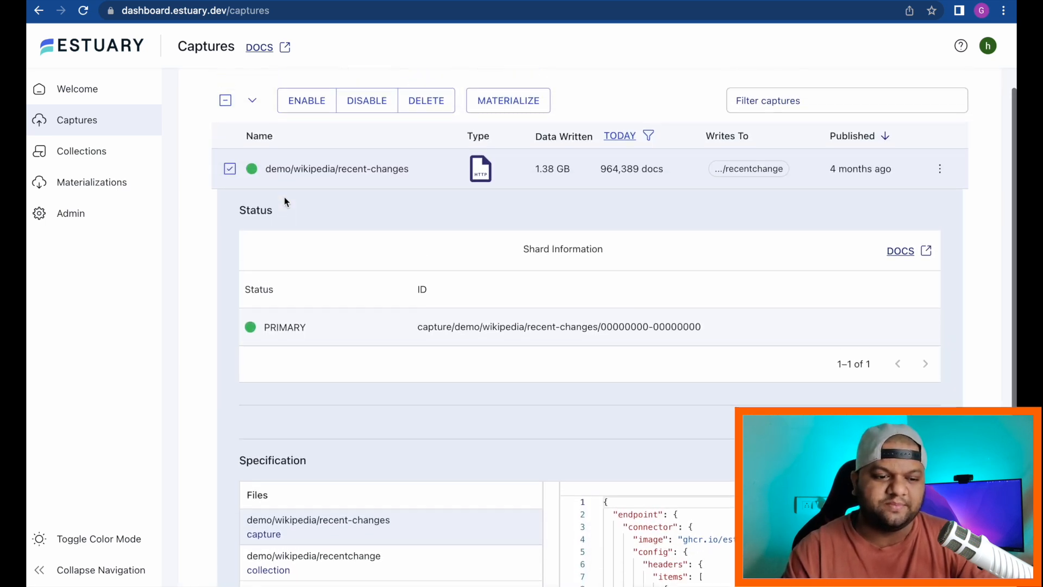
click(101, 157)
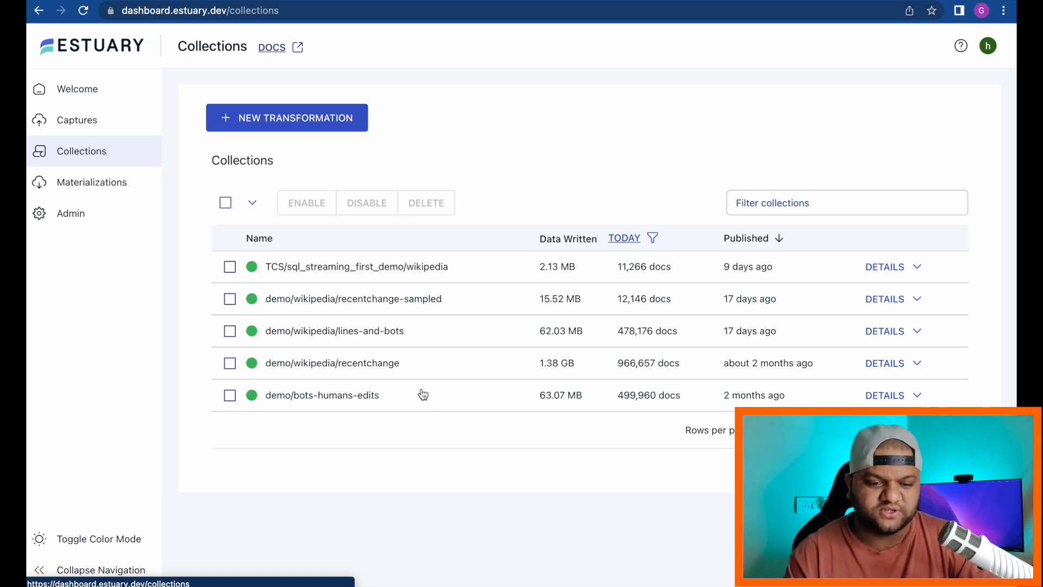
click(230, 301)
click(333, 298)
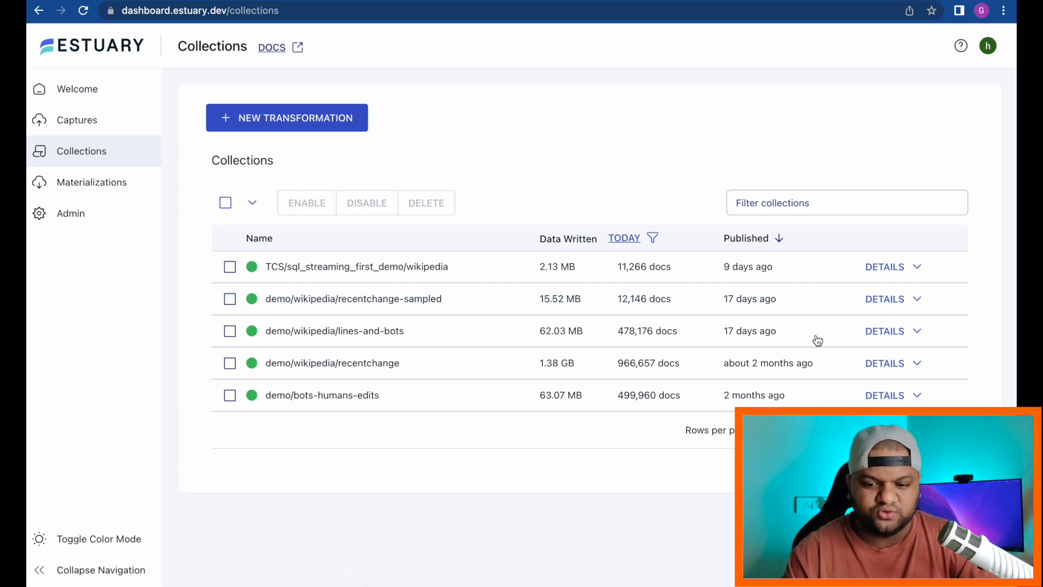
click(884, 299)
scroll(415, 331, down, 7)
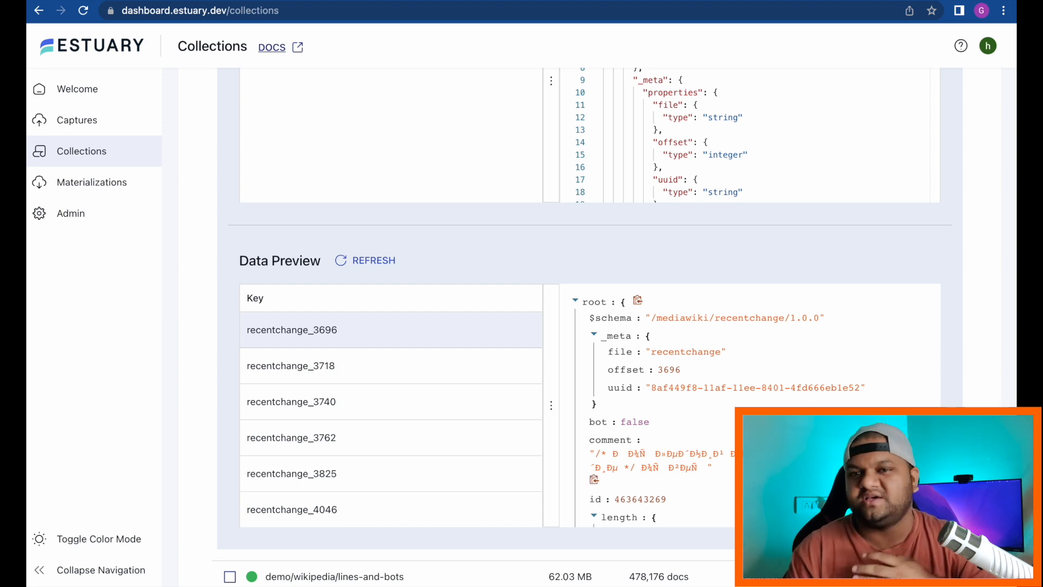
scroll(583, 373, down, 8)
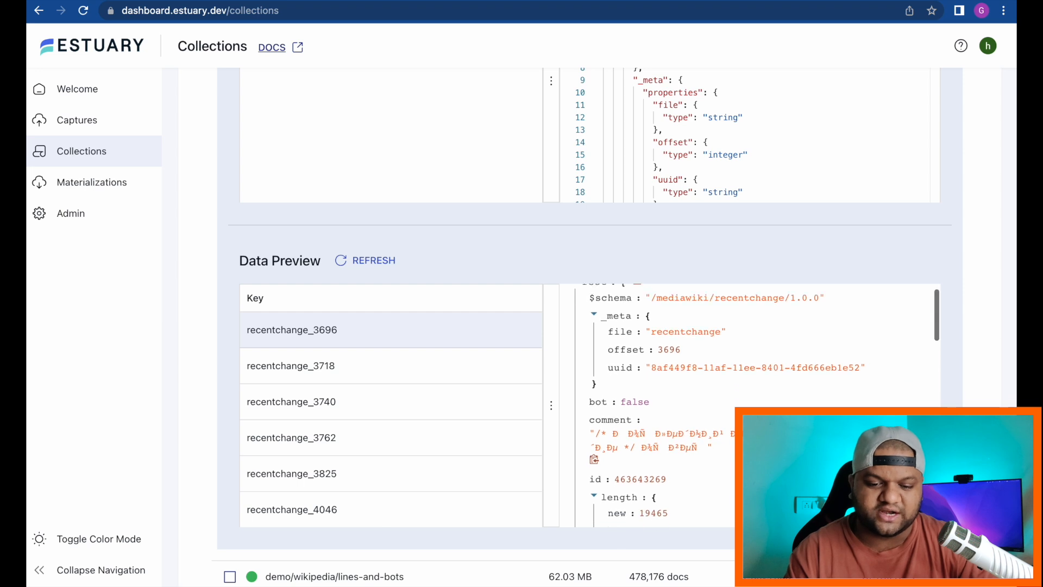
scroll(679, 405, up, 1)
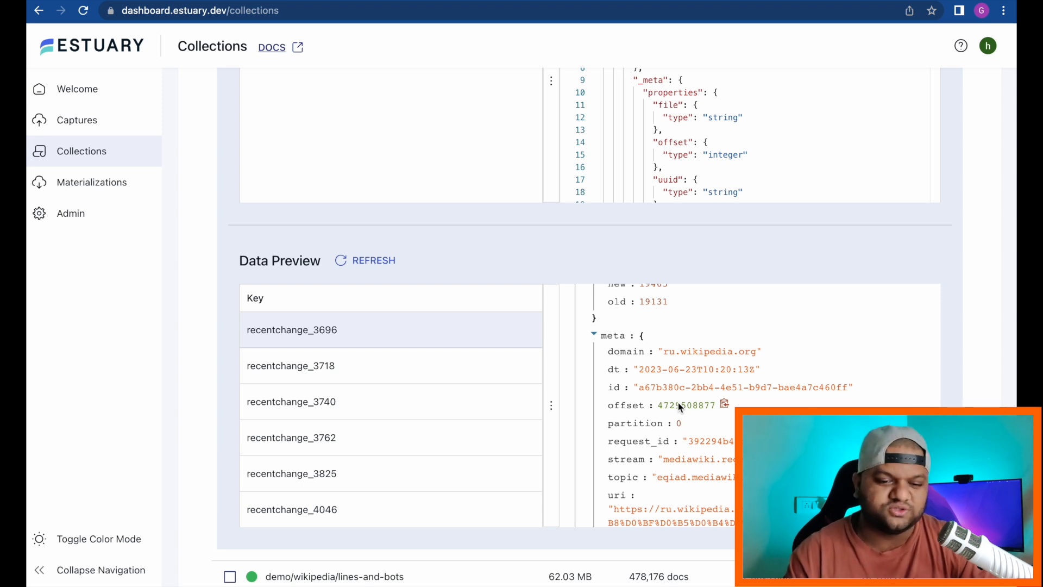
scroll(515, 250, down, 1)
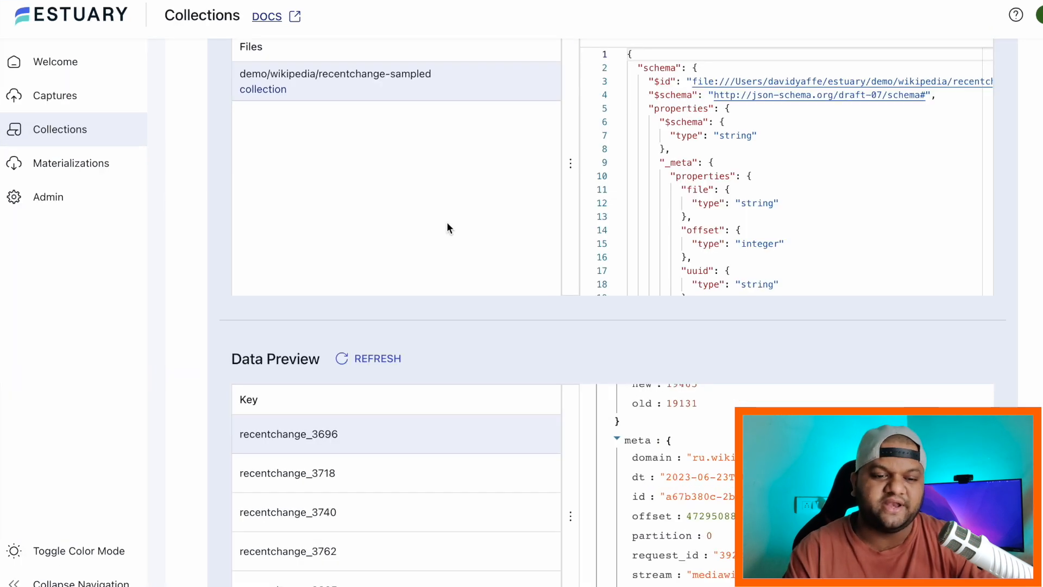
scroll(439, 240, up, 10)
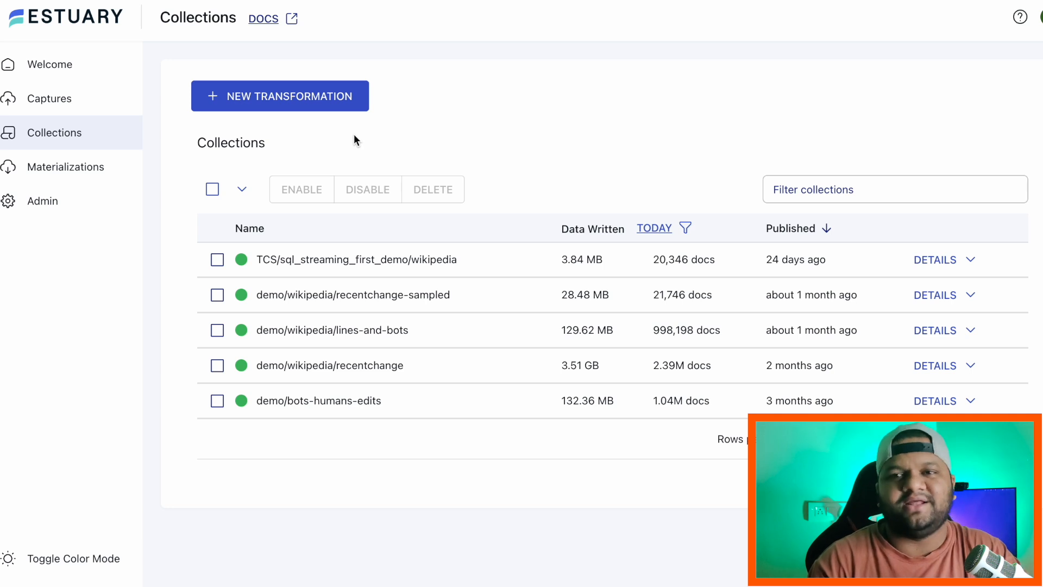
click(81, 172)
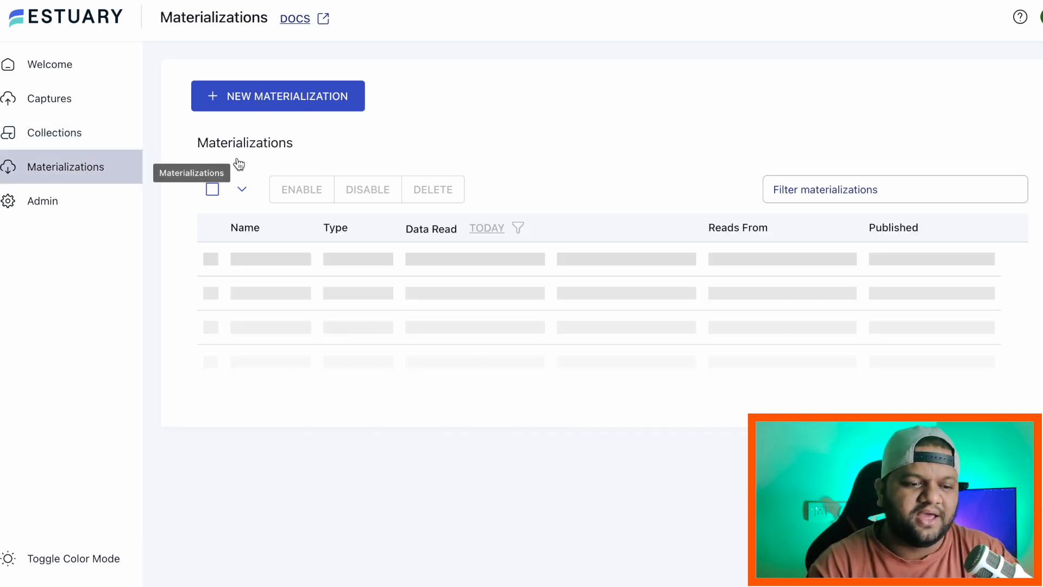
click(66, 145)
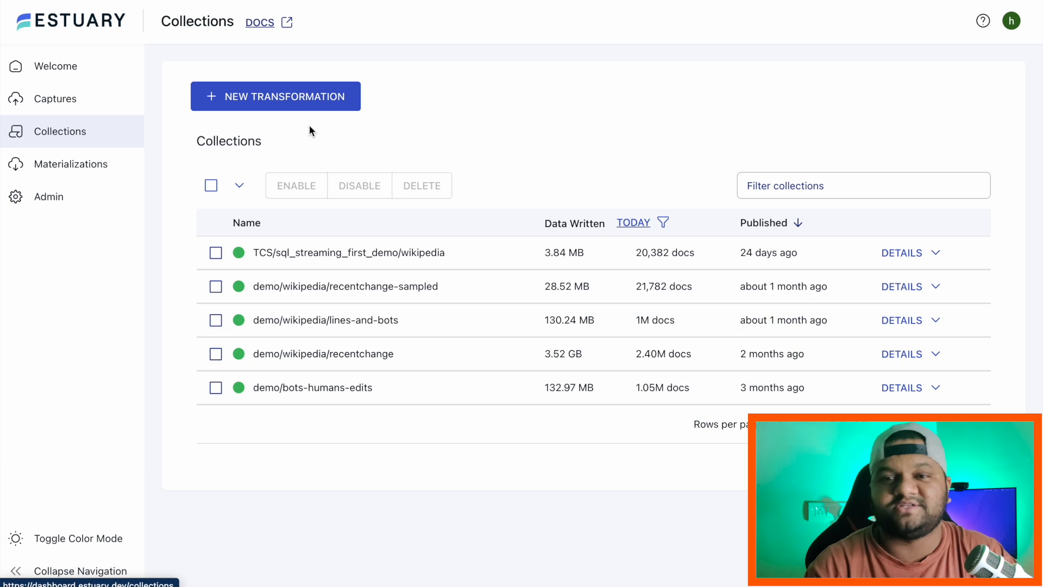
Step: Derive wikipedia_data_analysis in SQL from demo/wikipedia/recentchange-sampled and proceed to Gitpod
click(290, 106)
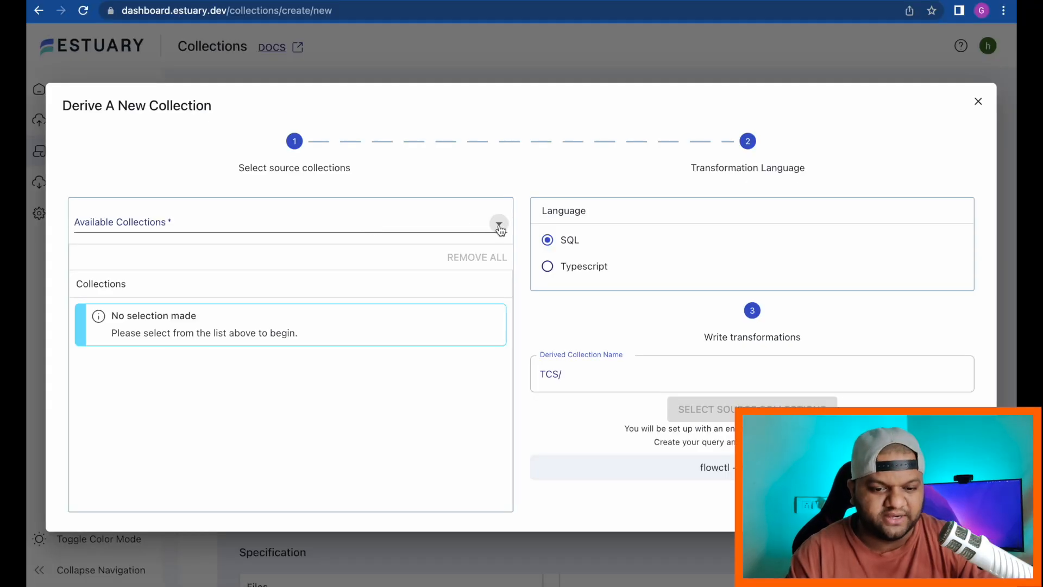
click(499, 228)
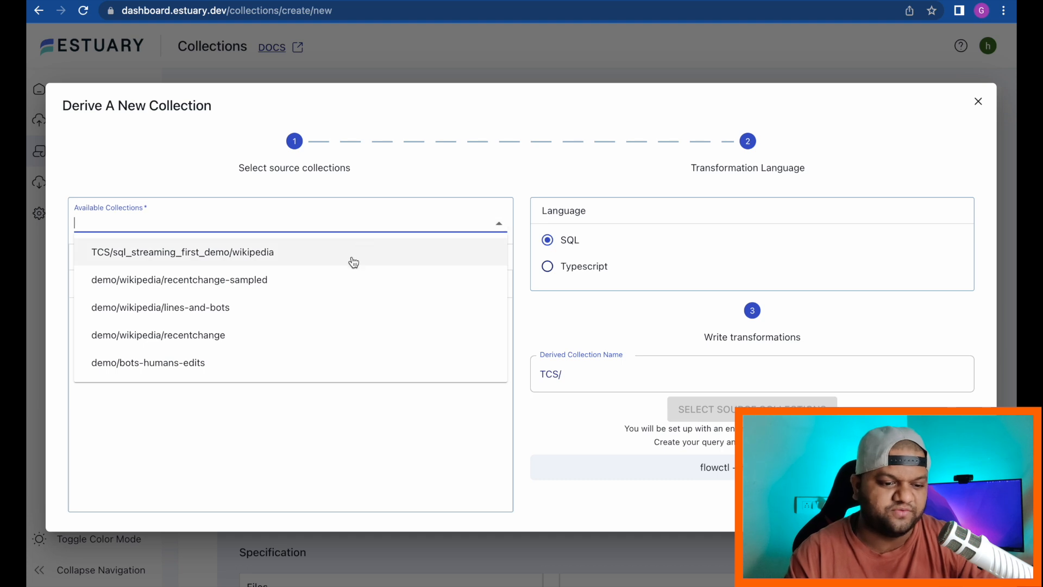
click(231, 287)
click(307, 457)
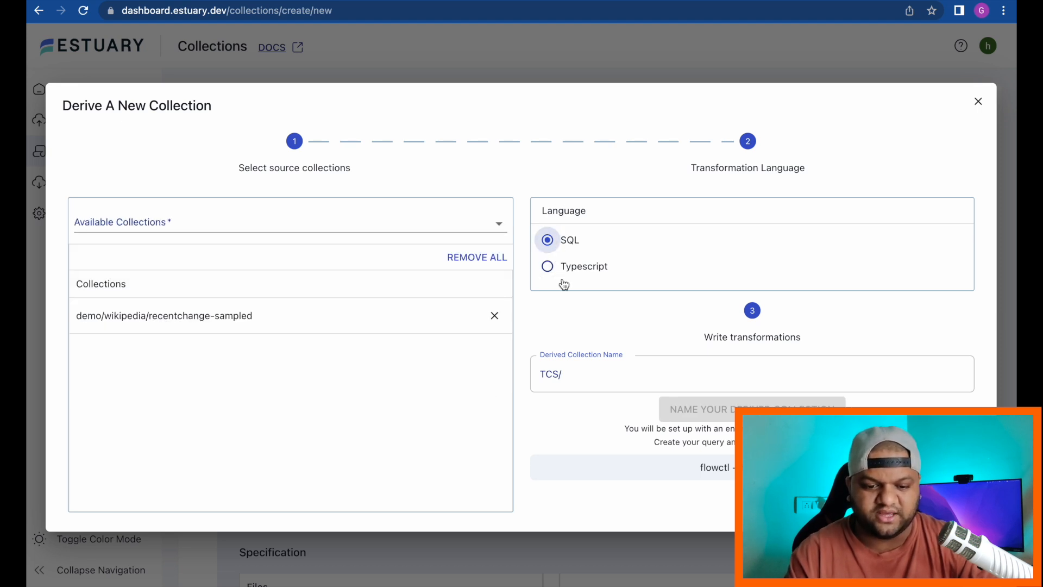
click(577, 376)
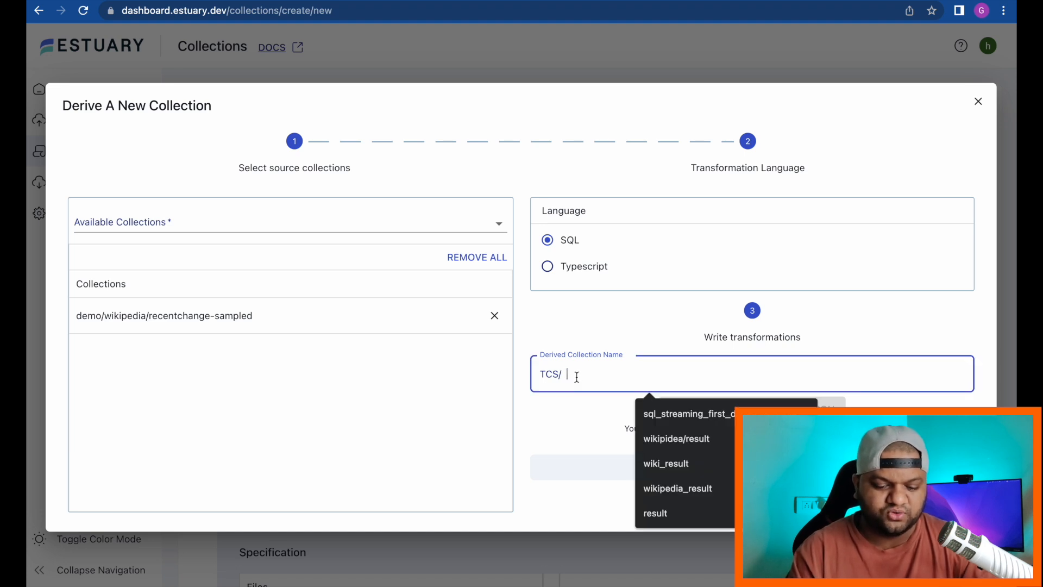
text(wikipe)
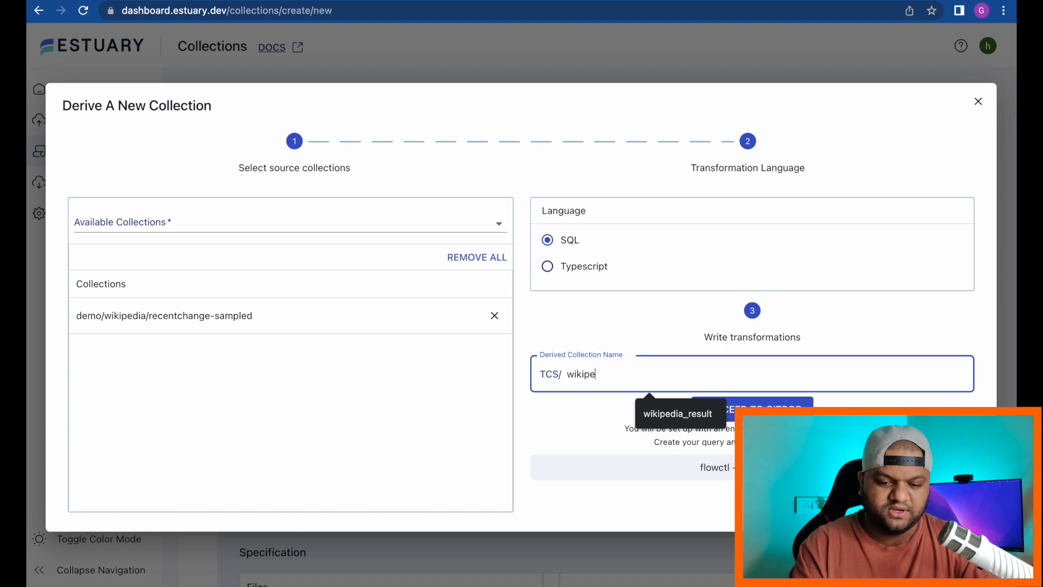
text(dia_data)
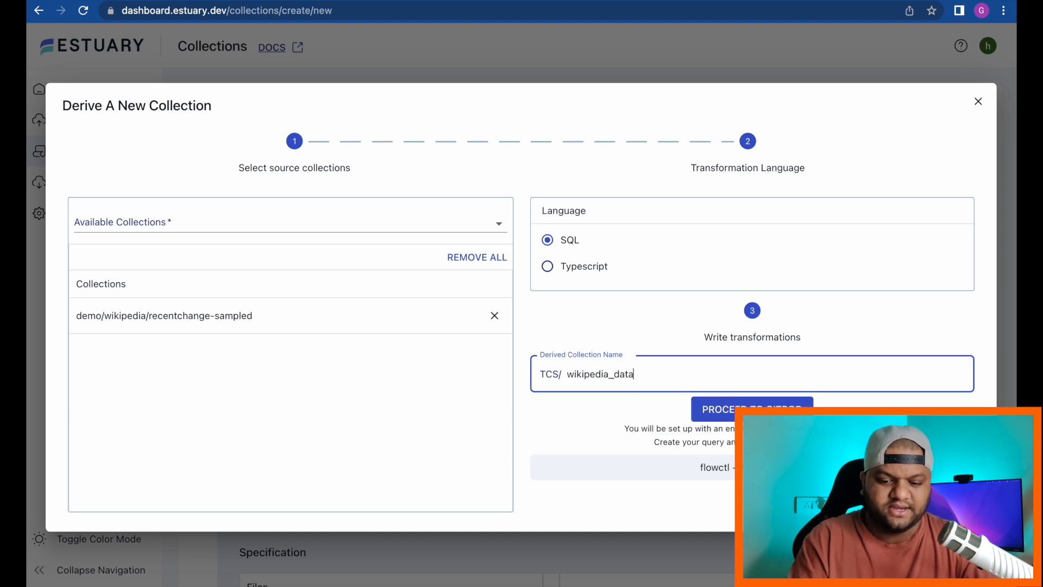
text(_analysis)
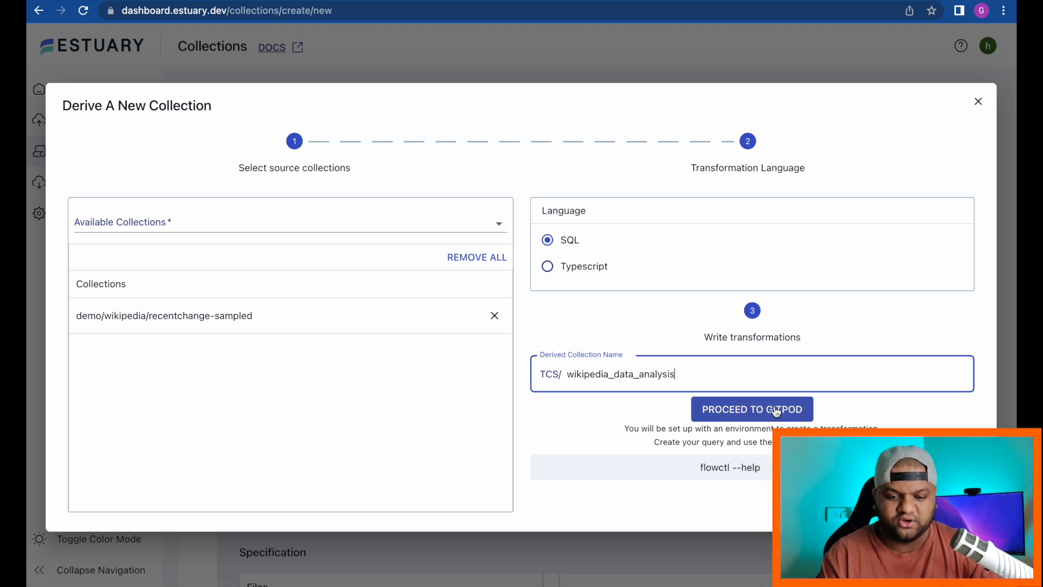
click(784, 411)
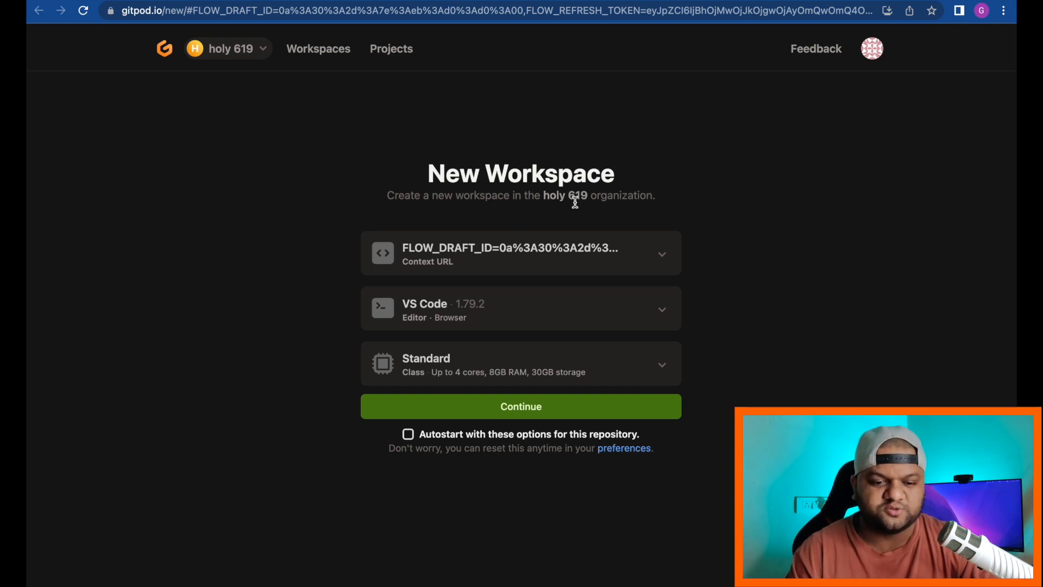
Step: Continue with the default VS Code 1.79.2 editor and Standard workspace class
click(537, 406)
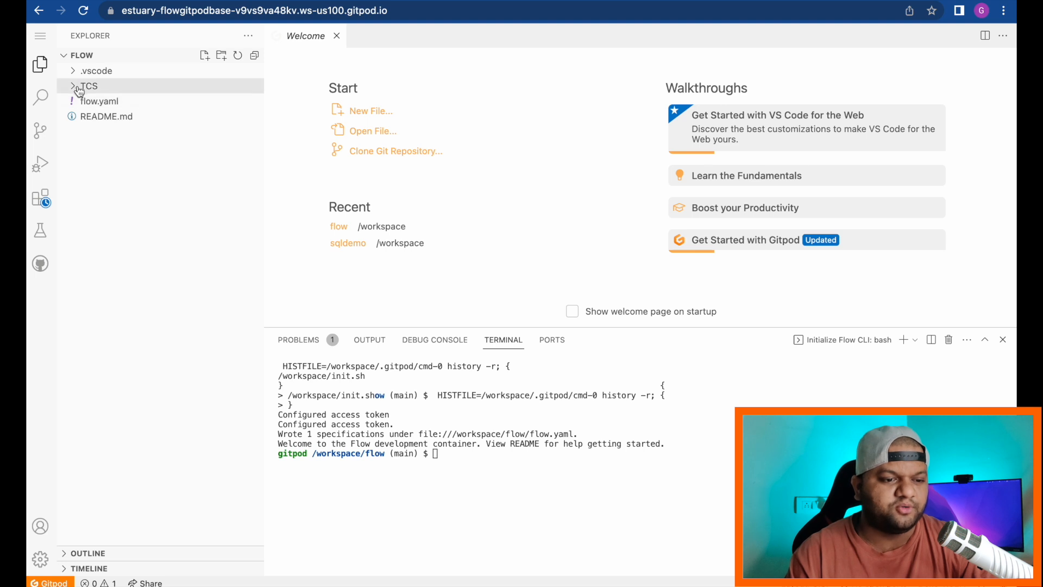
Step: Expand the TCS folder and open its generated flow.yaml
click(77, 87)
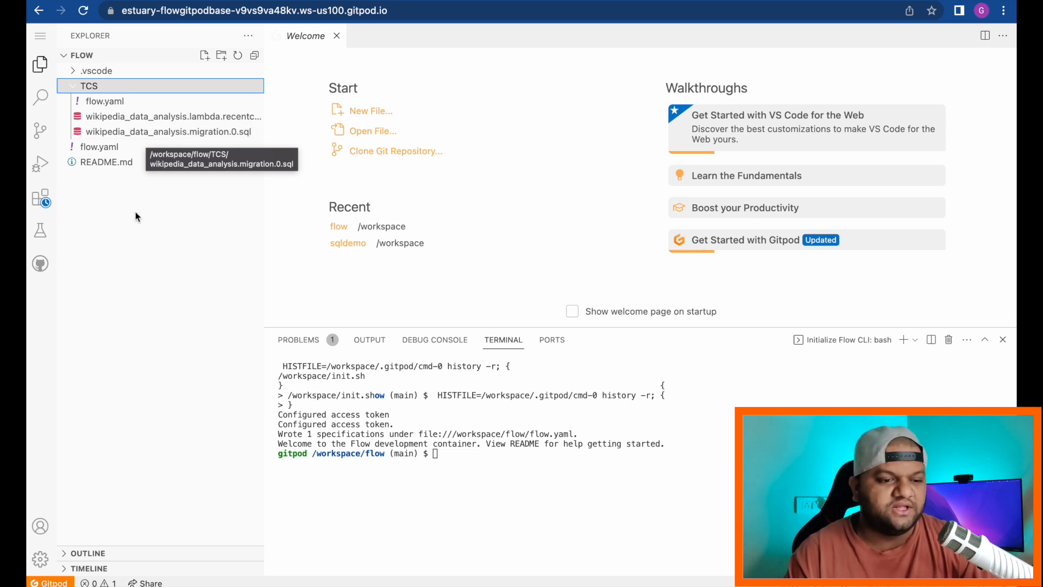
click(105, 104)
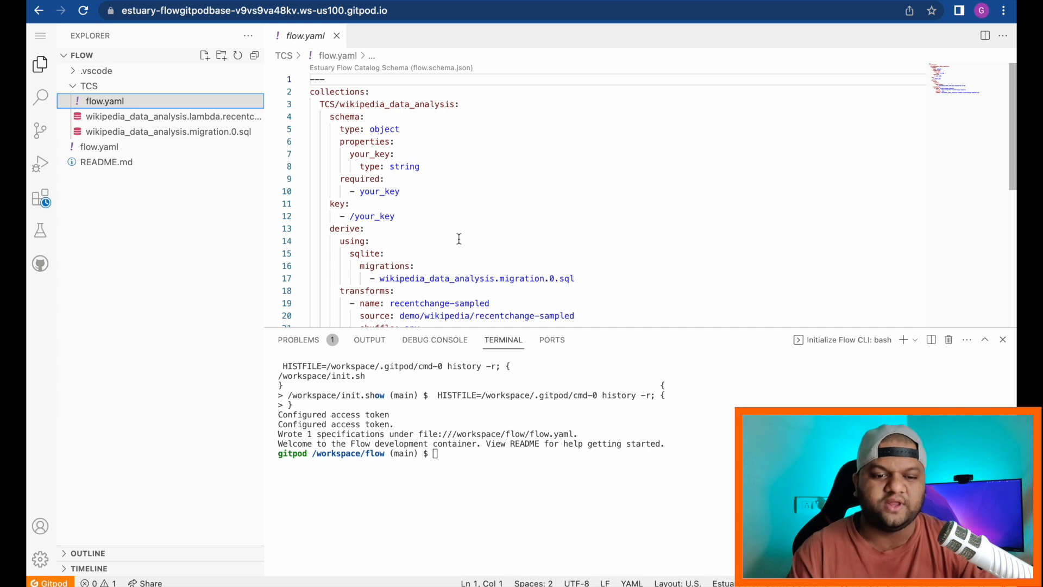
scroll(459, 239, down, 2)
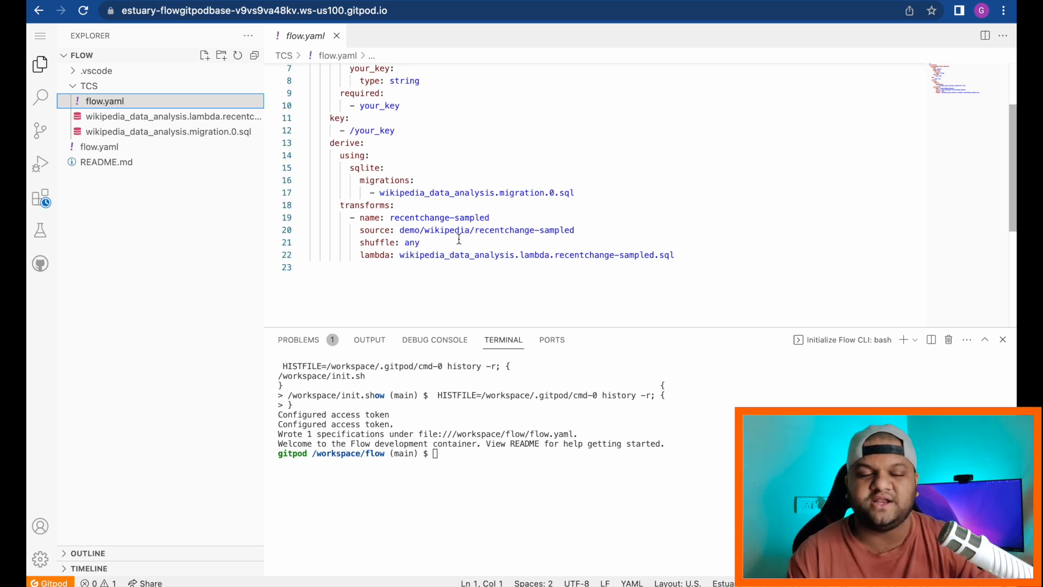
scroll(459, 239, up, 2)
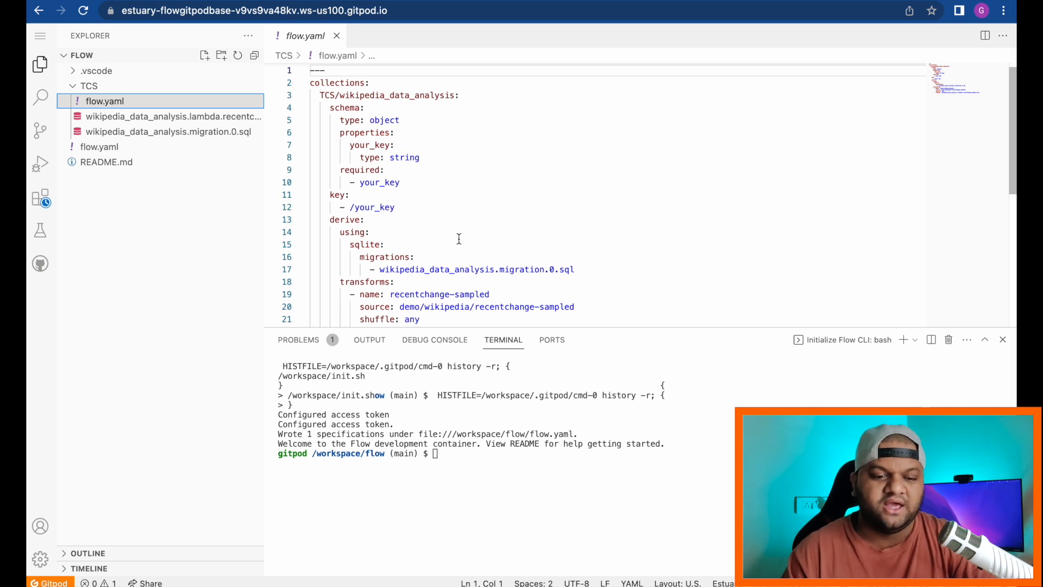
scroll(459, 239, down, 2)
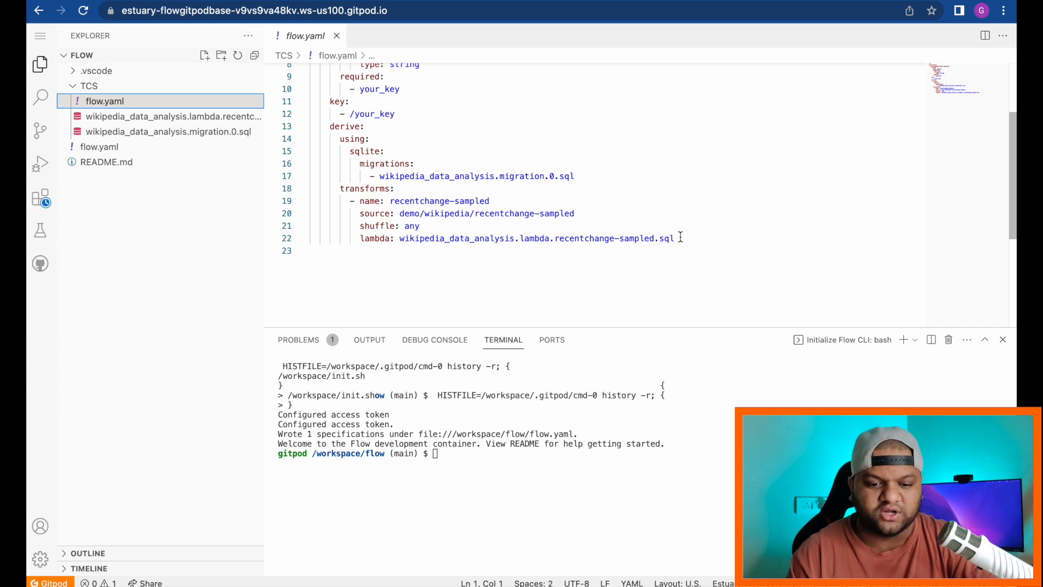
drag(680, 237, 400, 237)
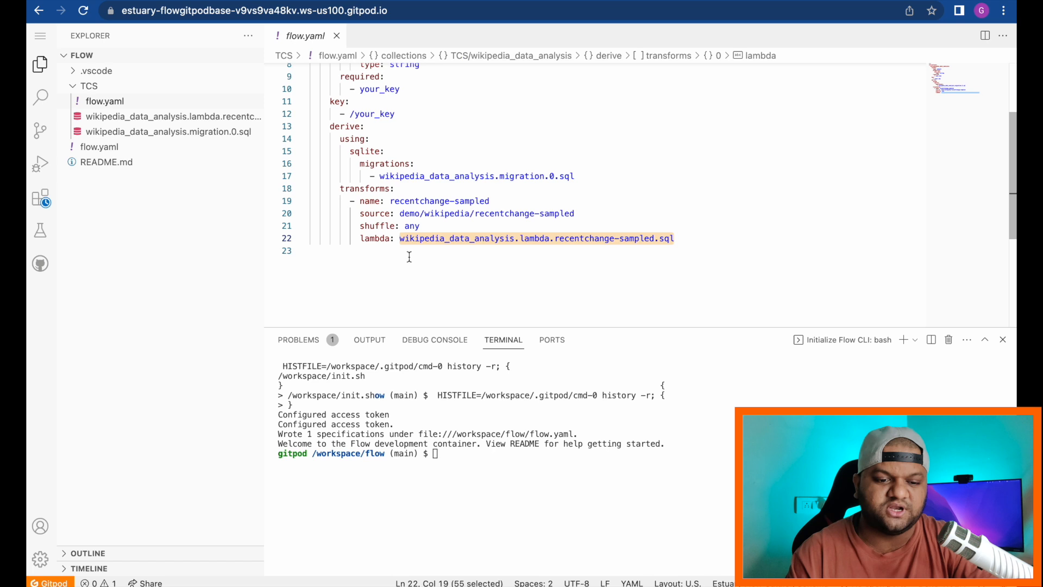
click(443, 279)
drag(678, 238, 401, 238)
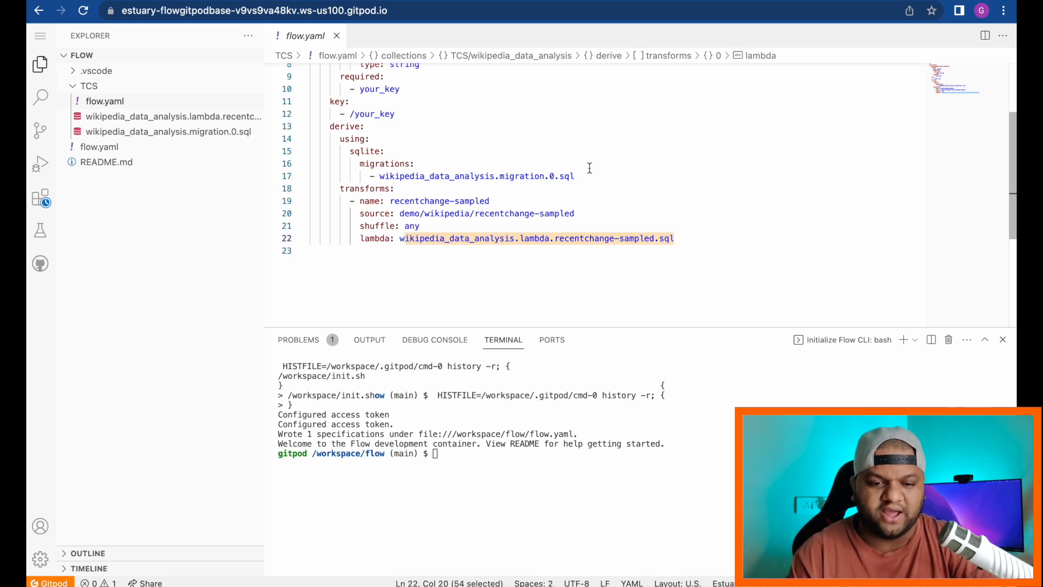
drag(576, 176, 381, 177)
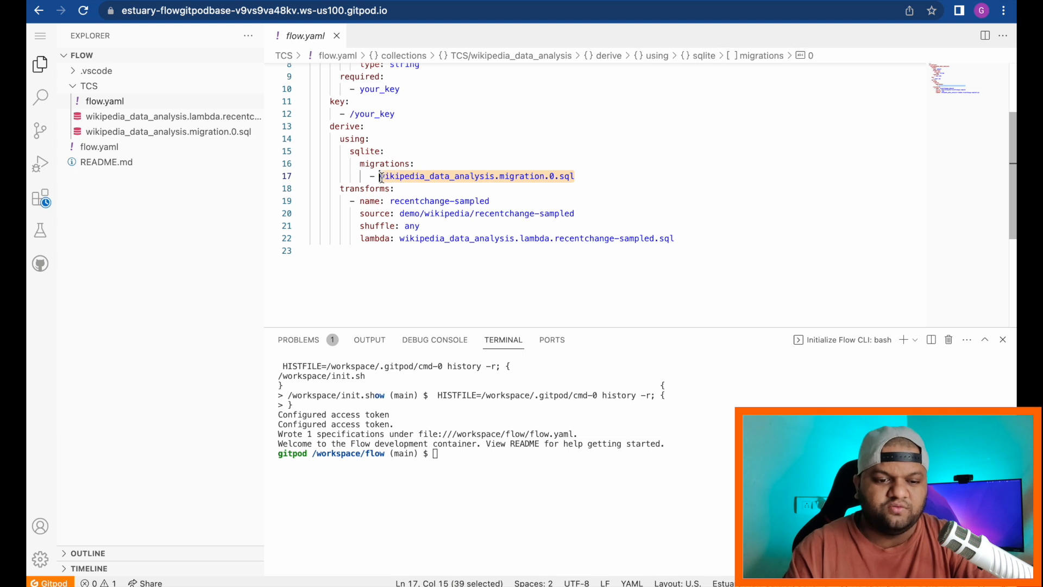
scroll(382, 177, up, 2)
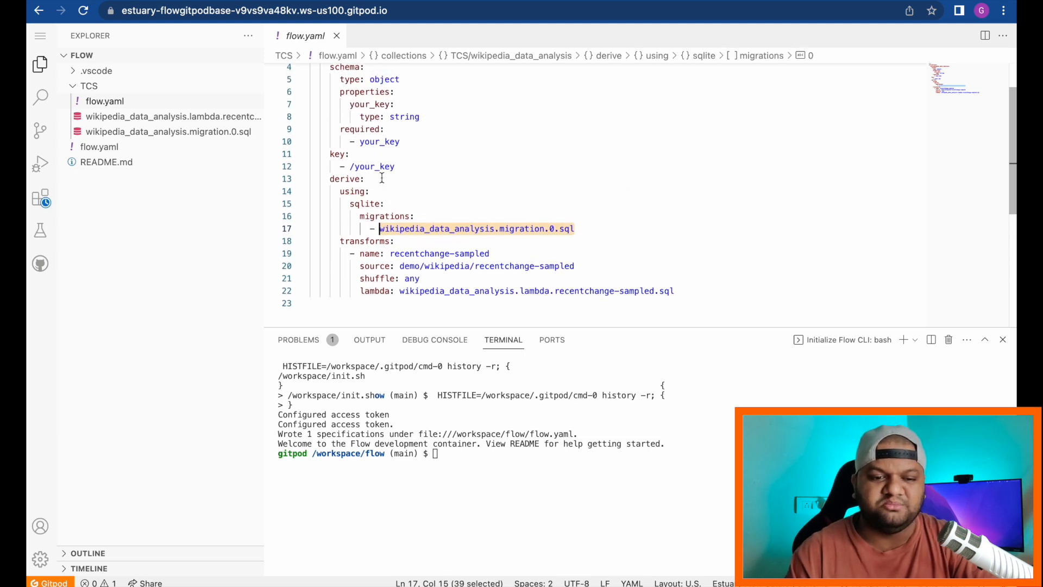
scroll(382, 177, up, 1)
click(440, 157)
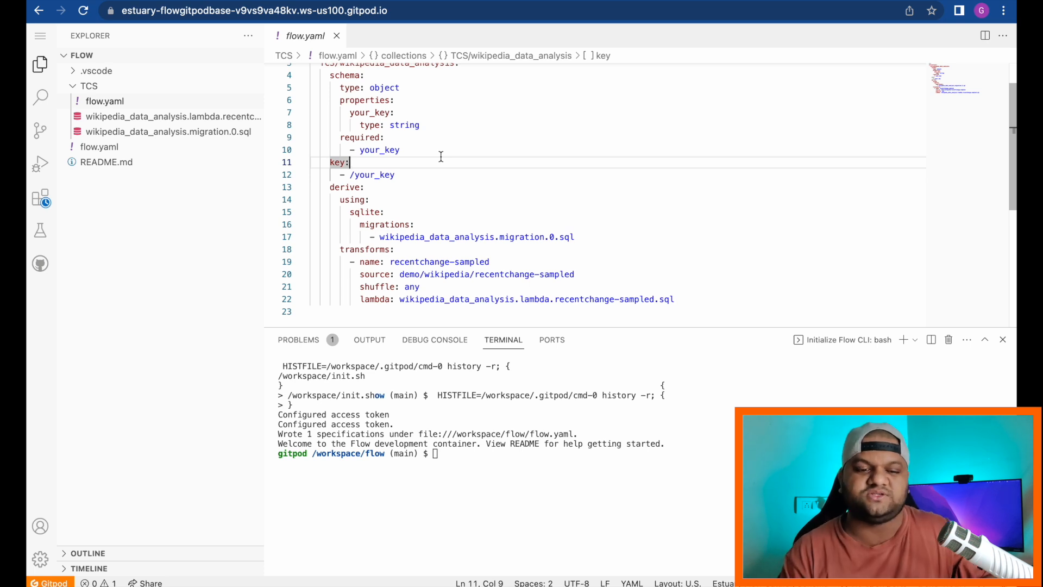
drag(589, 235, 379, 237)
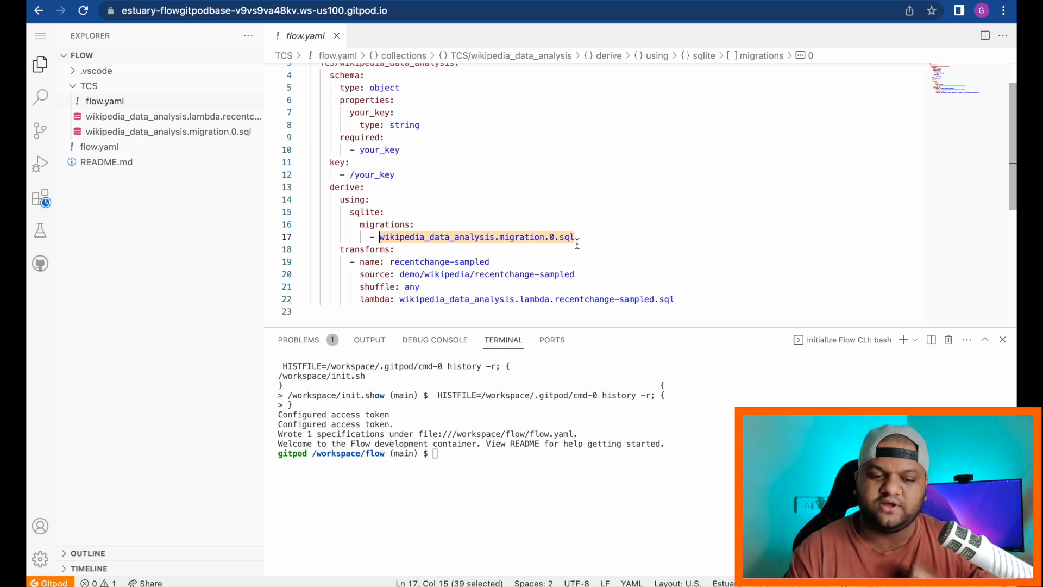
scroll(576, 243, down, 1)
drag(675, 280, 400, 281)
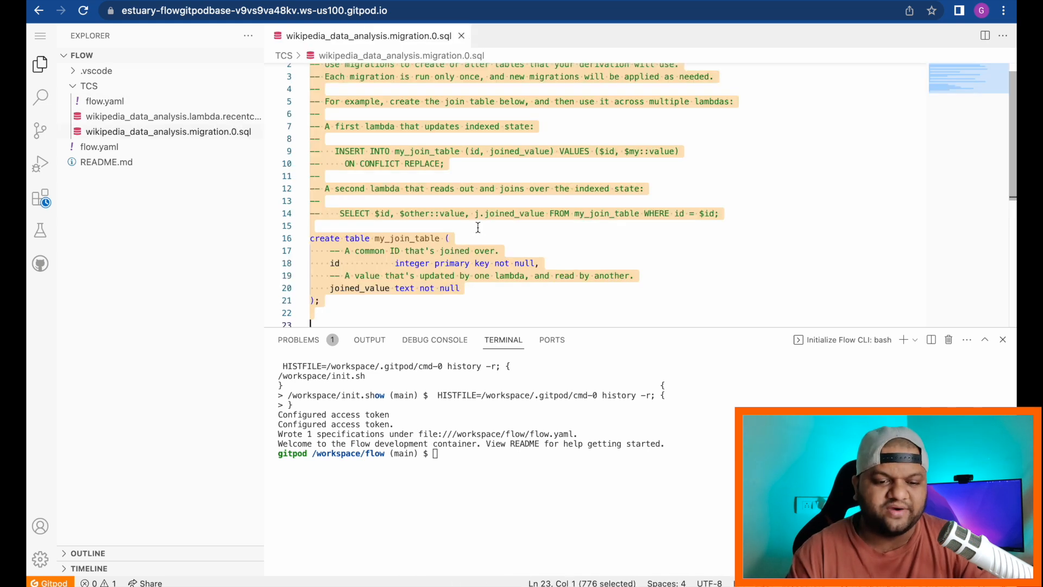
Step: Paste the users table definition and highlight user, first_seen, last_seen, total_edits and total_lines
text(create table users (     user text primary key not null,     first_seen text not null,     last_seen text not null,     total_edits integer not null,     total_lines integer not null );)
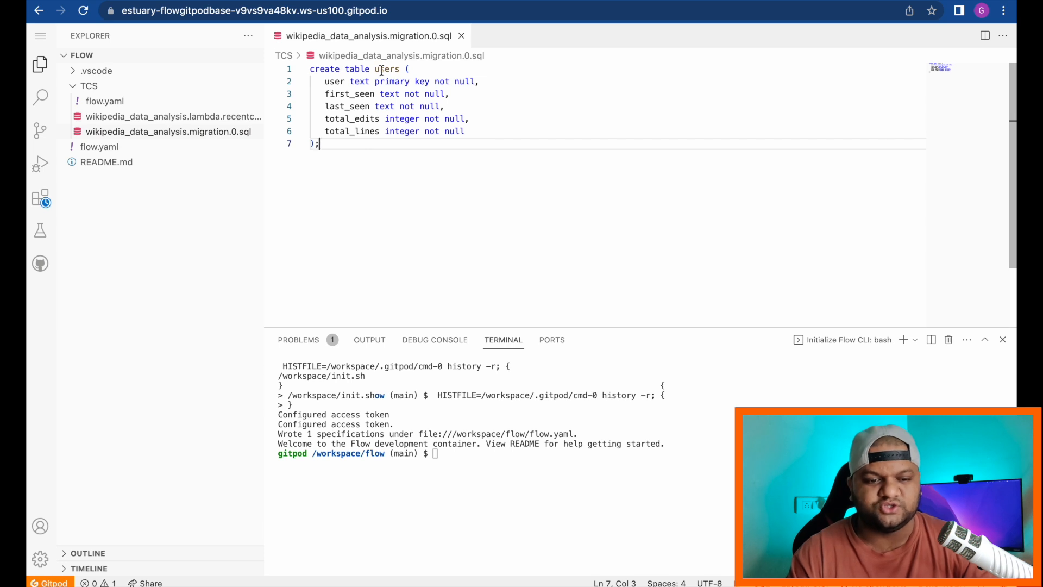
double_click(335, 82)
double_click(343, 94)
double_click(335, 106)
double_click(337, 118)
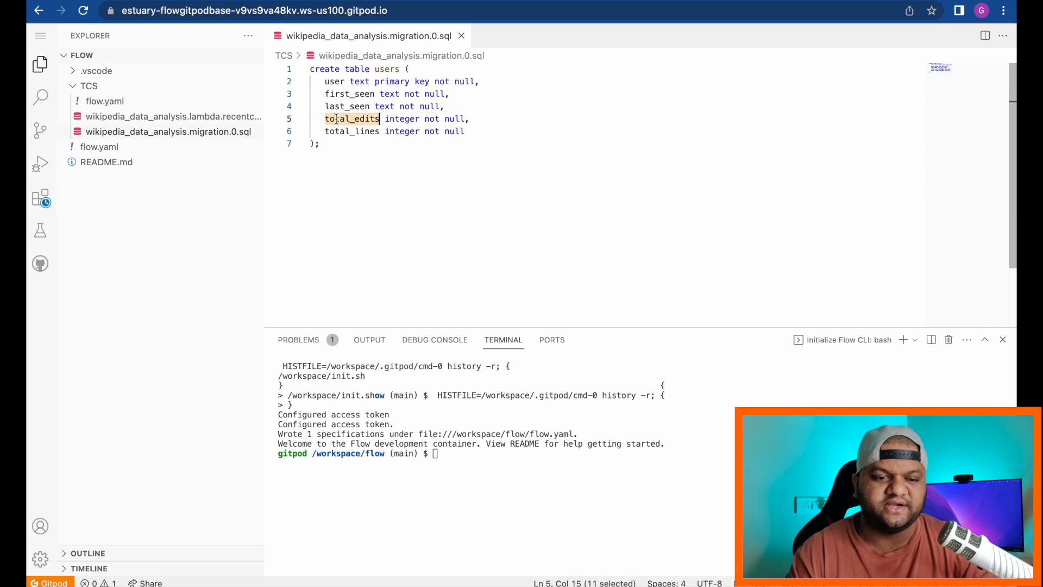
double_click(338, 130)
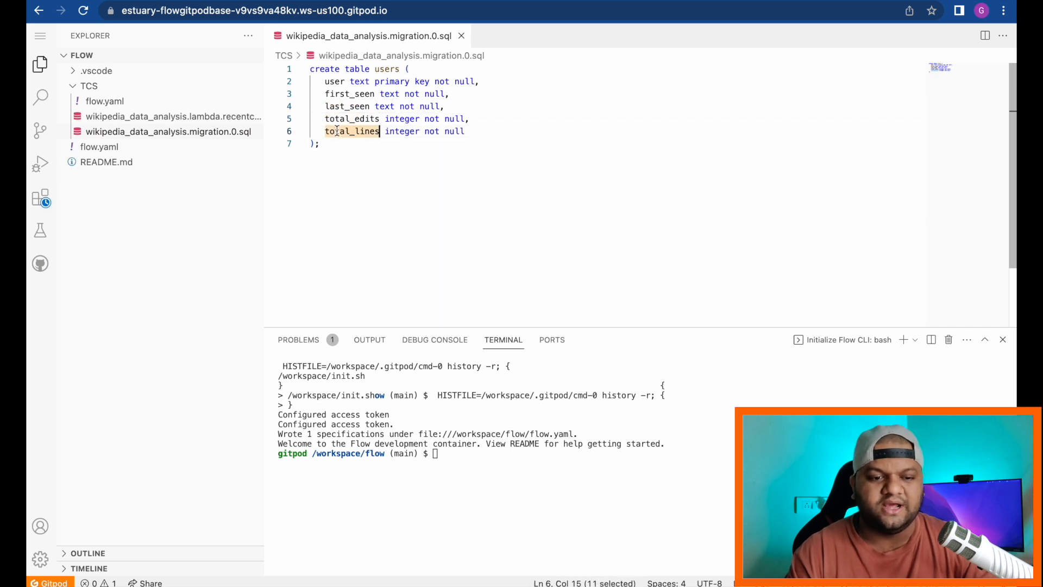
double_click(333, 81)
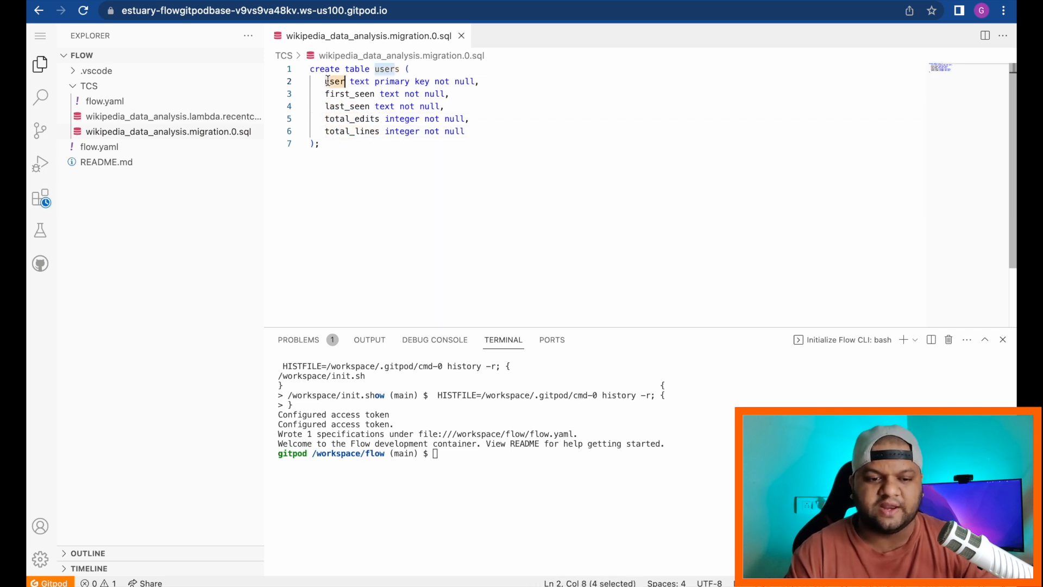
click(327, 144)
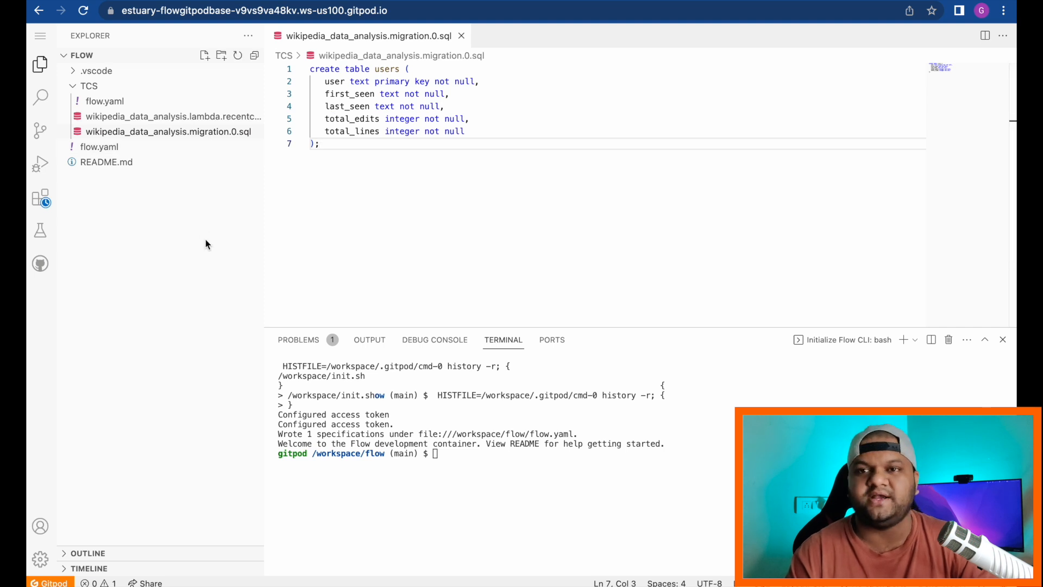
Step: Replace the contents of lambda.recentchange-sampled.sql with the per-user upsert and select query
click(200, 119)
scroll(495, 265, down, 2)
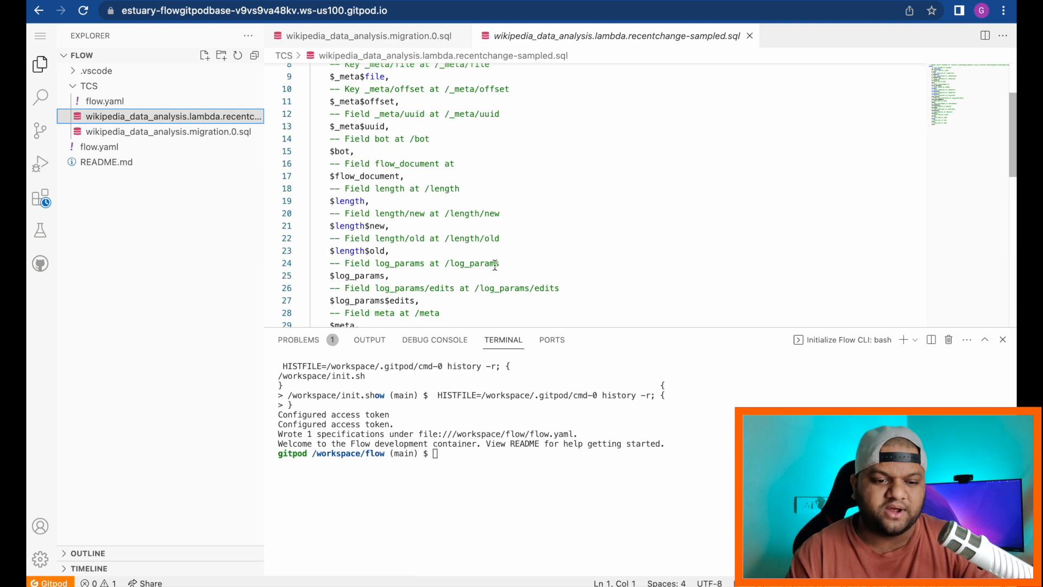
scroll(495, 265, down, 5)
scroll(495, 265, down, 5)
scroll(494, 265, up, 2)
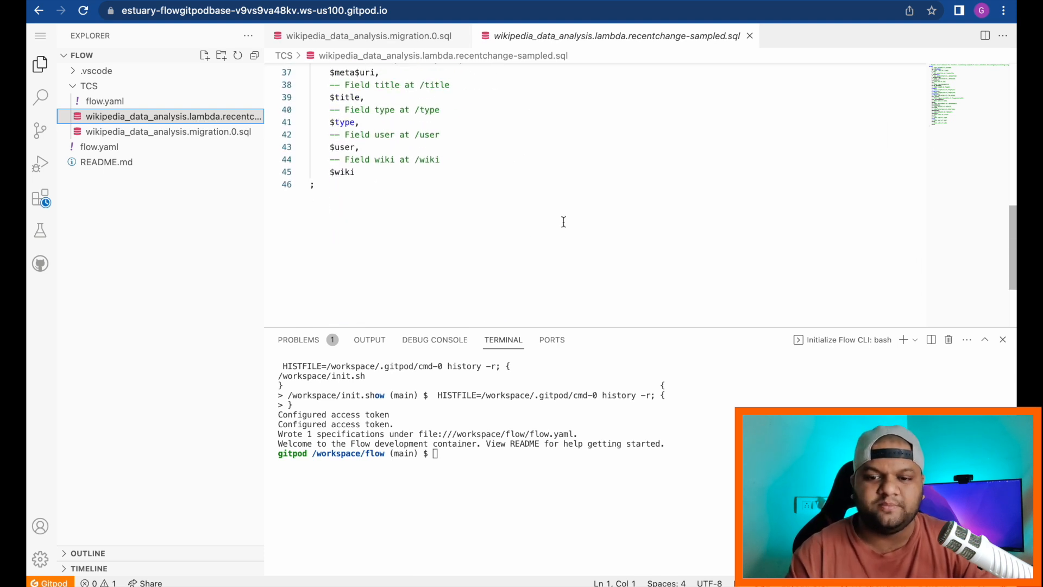
key(ctrl+a)
text(insert into users (user, first_seen, last_seen, total_edits, total_lines)   select $user, $meta$dt, $meta$dt, 1, coalesce($length$new - $length$old, 0)   where $type = 'edit' and $meta$dt   on conflict do update set     last_seen = $meta$dt,     total_edits = total_edits + 1,     total_lines = total_lines + coalesce($length$new - $length$old, 0);  select     user,     first_seen,     last_seen,     total_edits,     total_lines     from users     where $type = 'edit' and user = $user;)
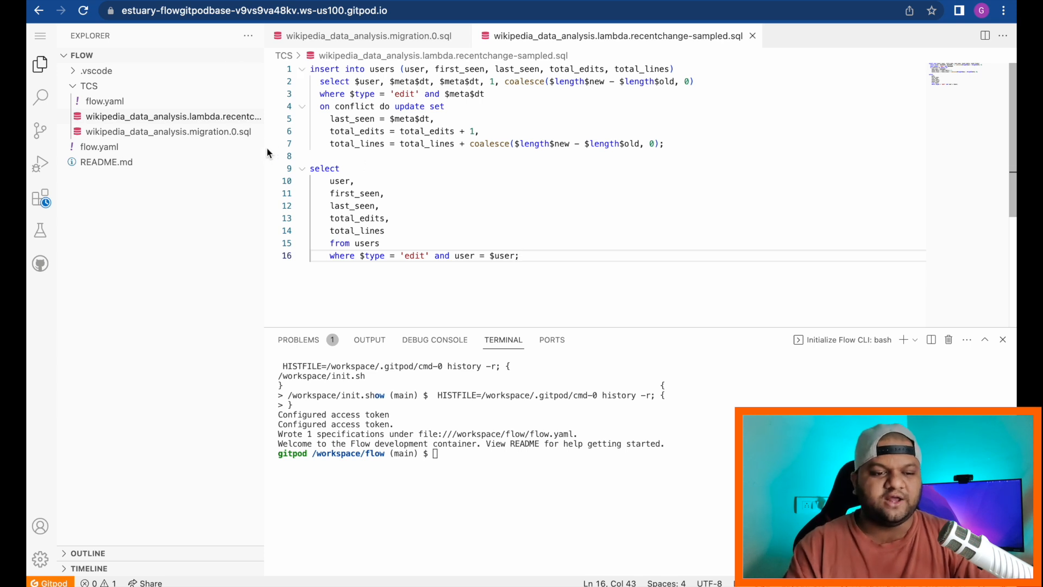
Step: Highlight the users table name in migration.0.sql, then return to the lambda's insert statement
click(187, 135)
click(188, 134)
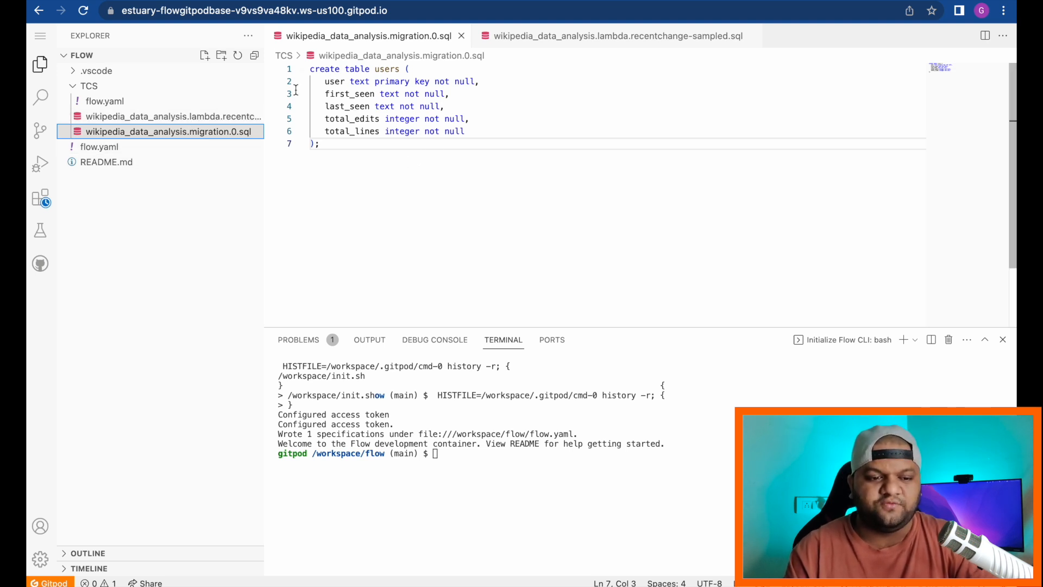
click(174, 119)
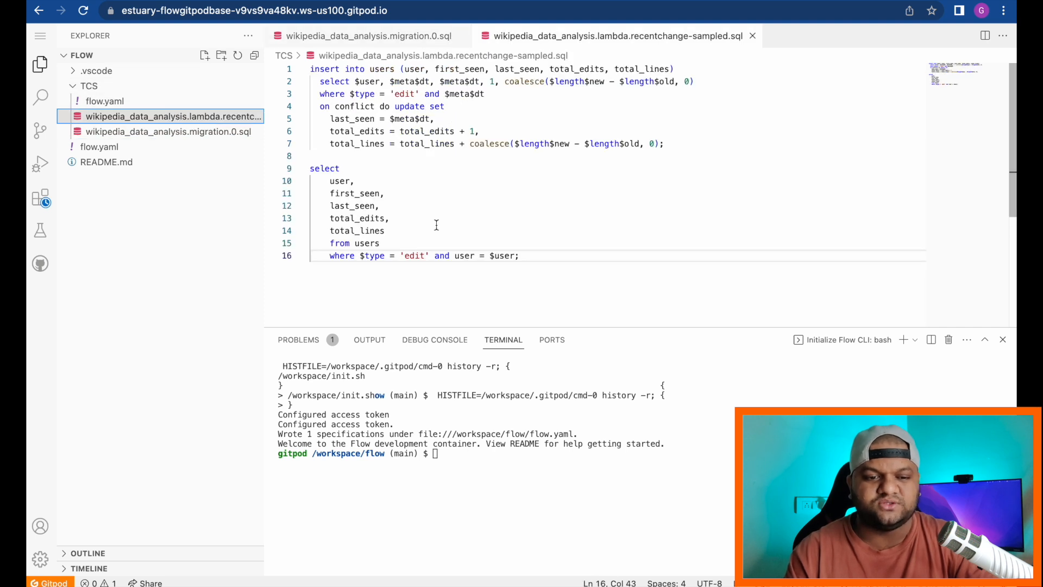
click(191, 132)
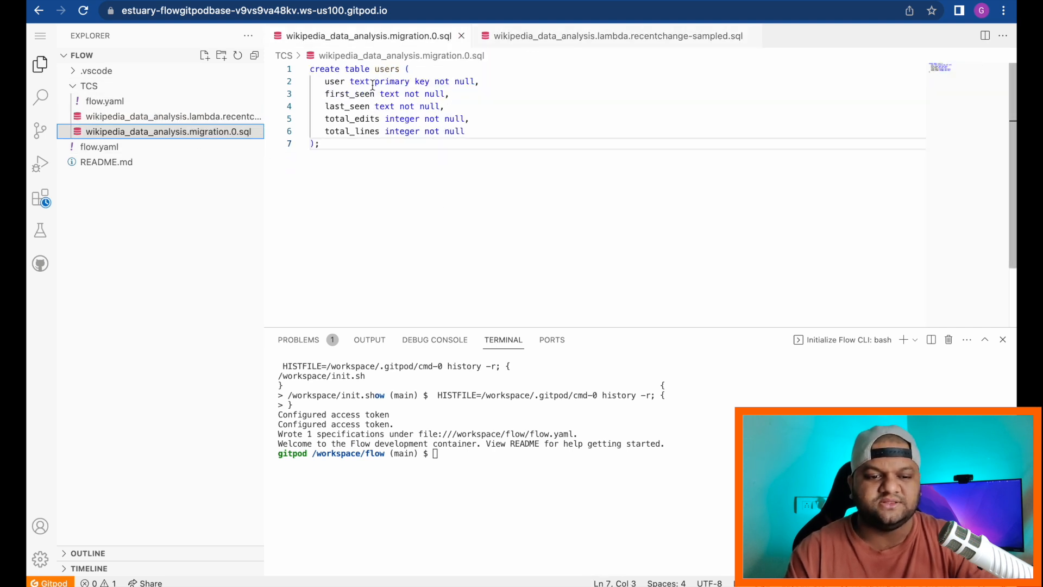
double_click(384, 69)
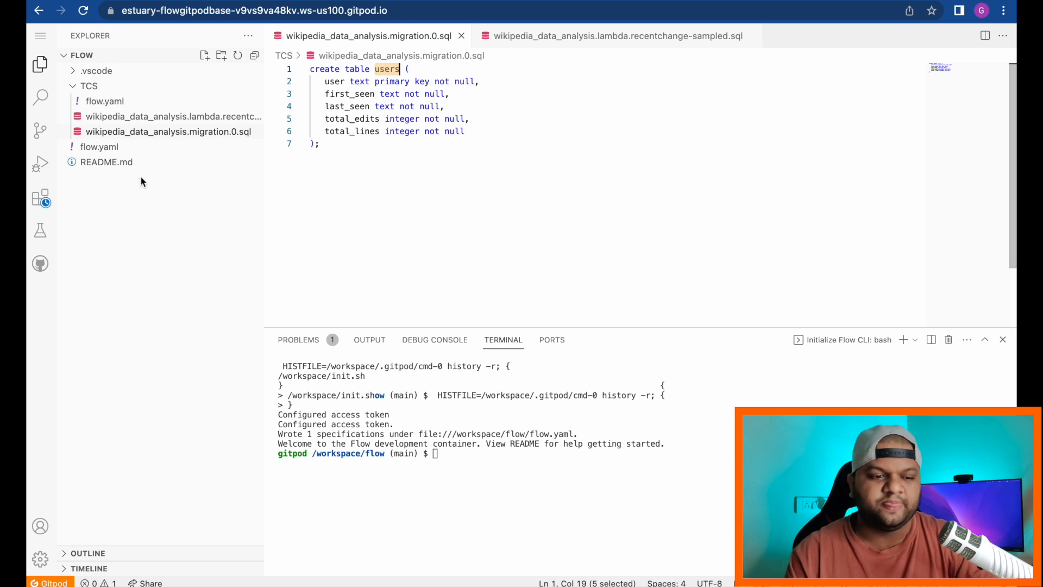
click(158, 119)
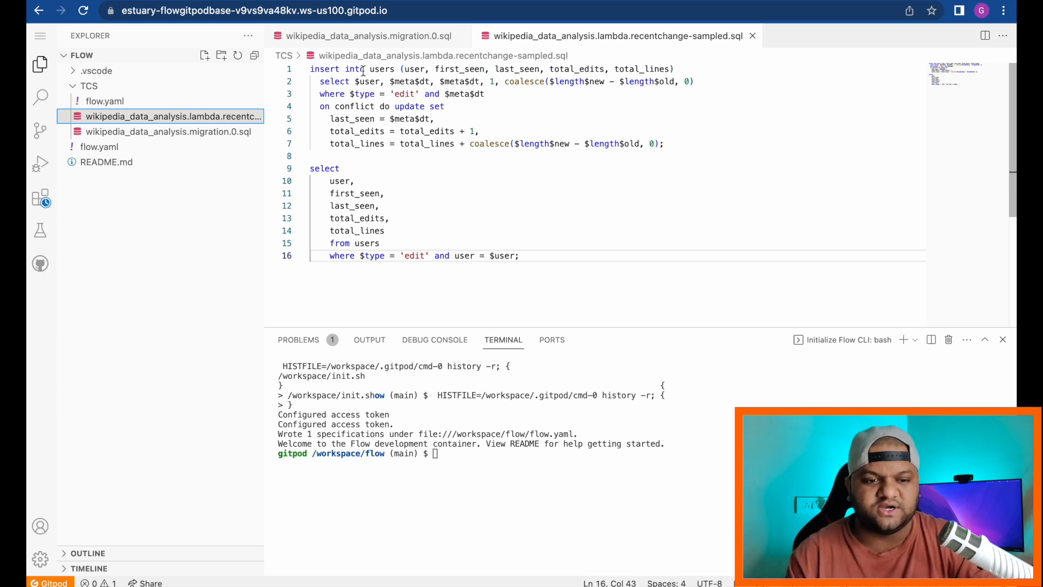
click(380, 69)
Step: Highlight the insert column list, on conflict clause and update assignments, then reopen migration.0.sql
click(405, 70)
drag(405, 70, 523, 69)
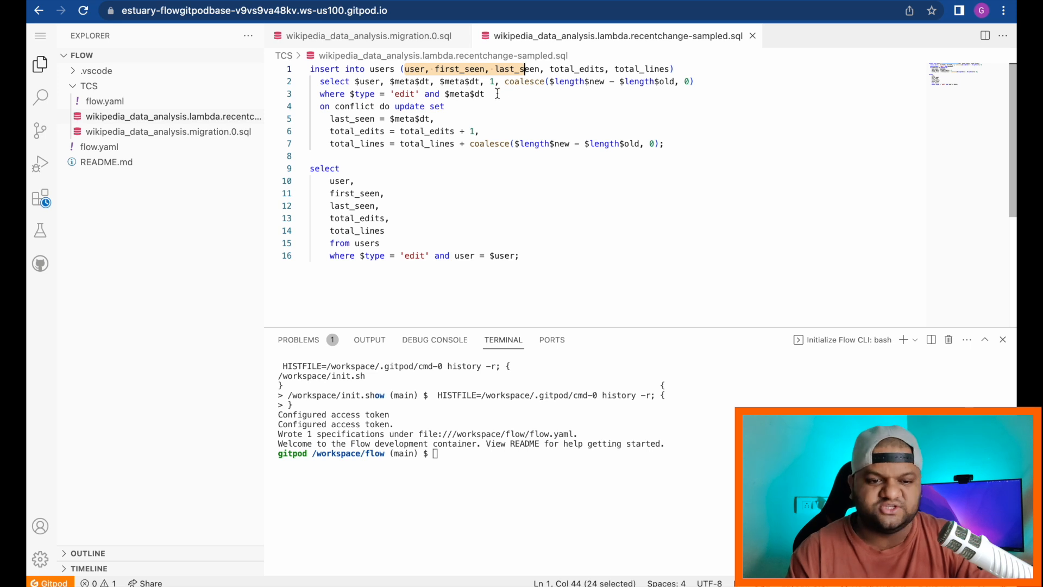
drag(389, 107, 325, 107)
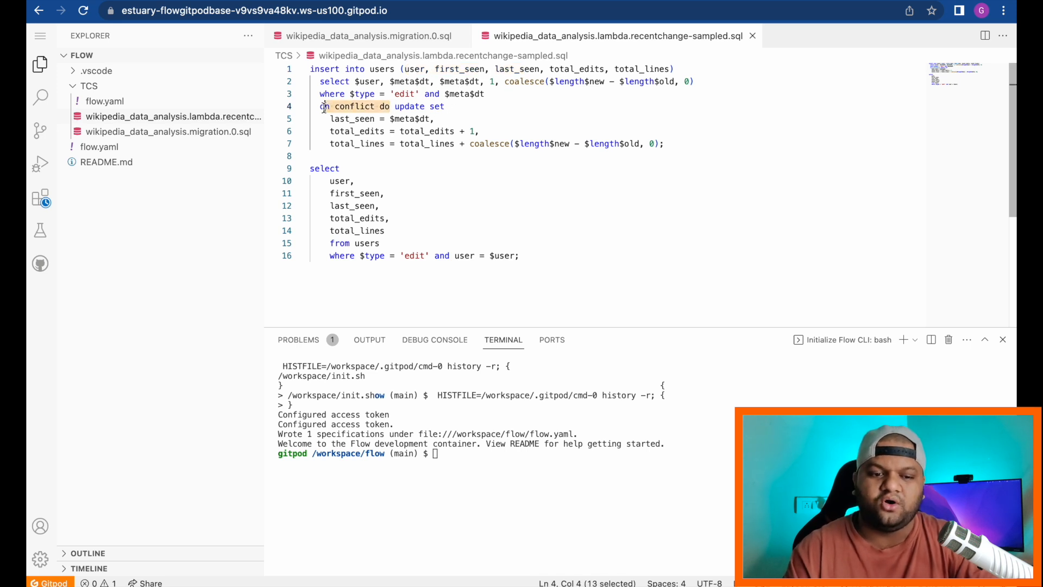
click(379, 107)
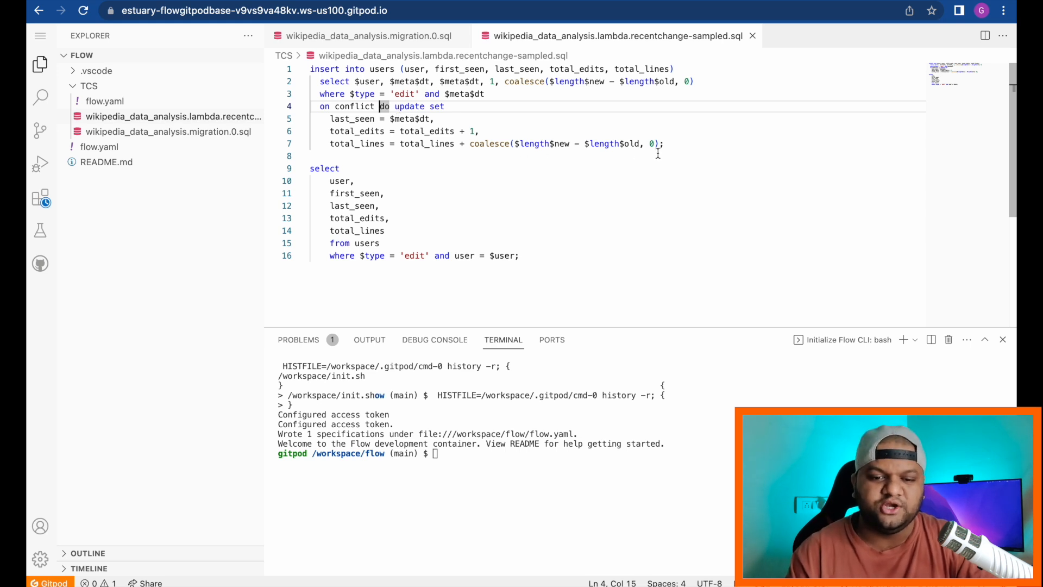
drag(664, 144, 331, 122)
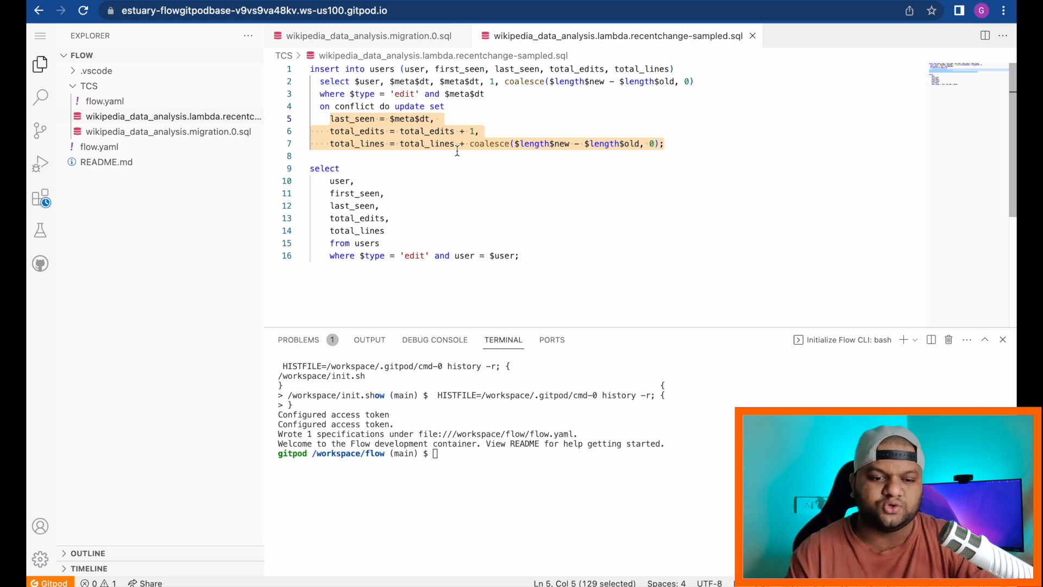
click(675, 143)
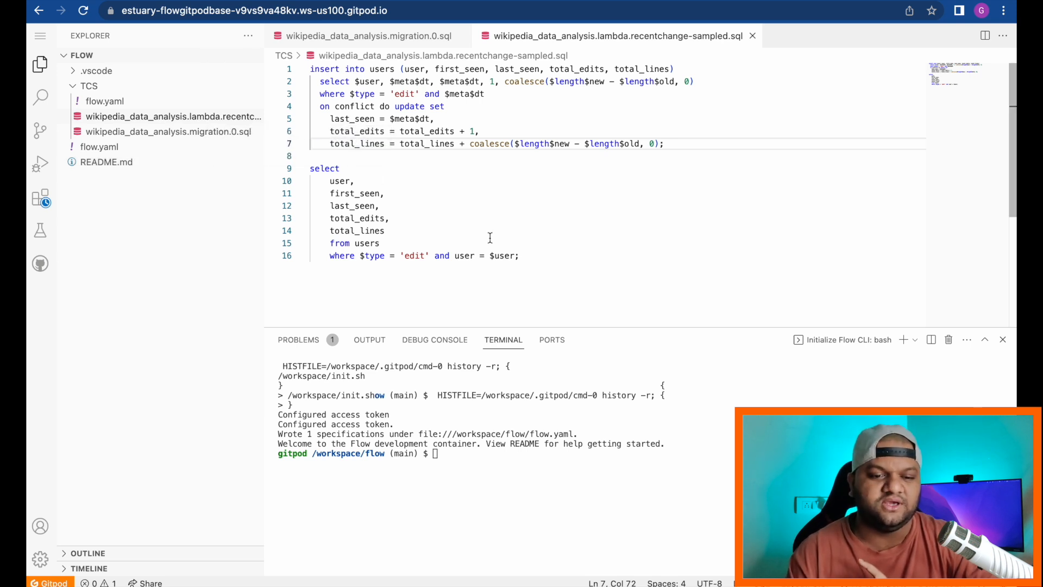
click(196, 137)
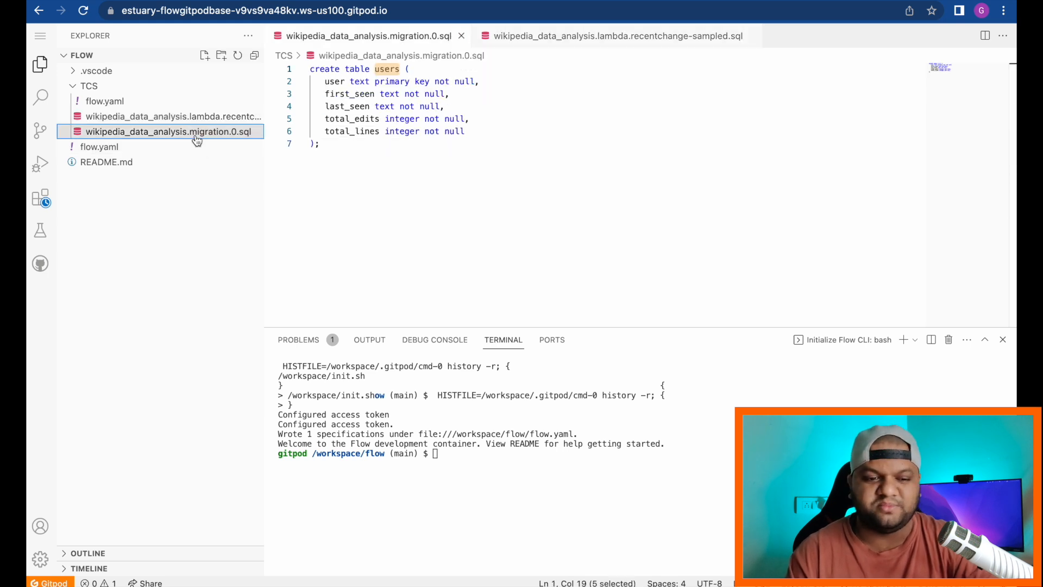
Step: Open TCS/flow.yaml and highlight the derive block's migration and lambda references, then the placeholder schema and key
click(119, 108)
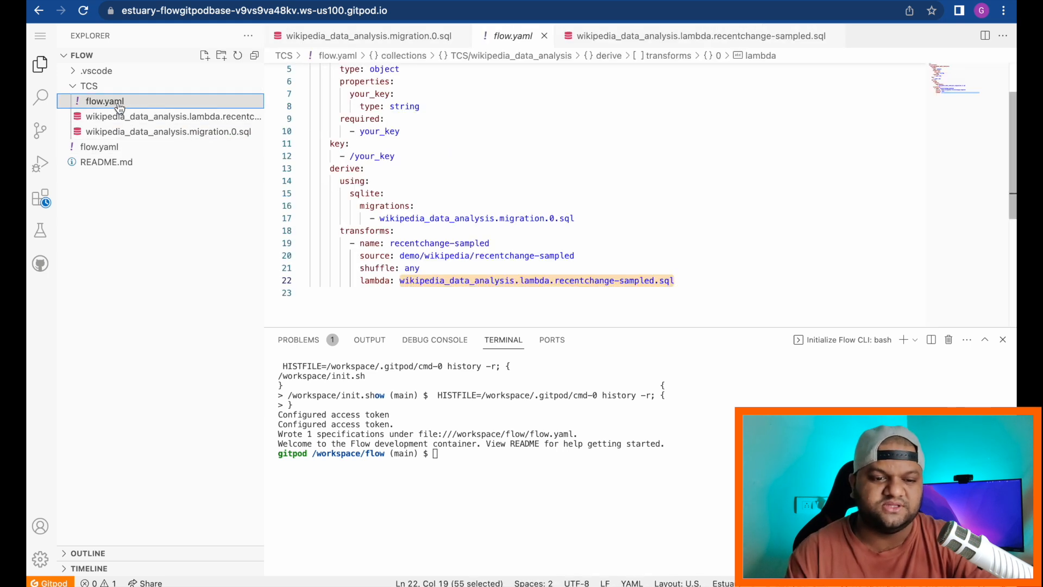
mouse_move(560, 220)
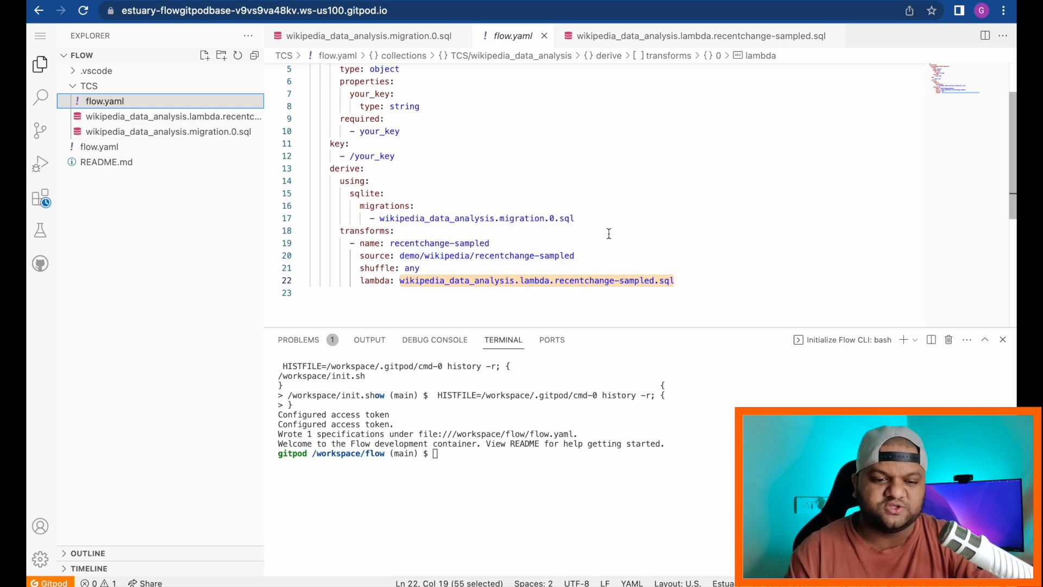
scroll(609, 233, up, 2)
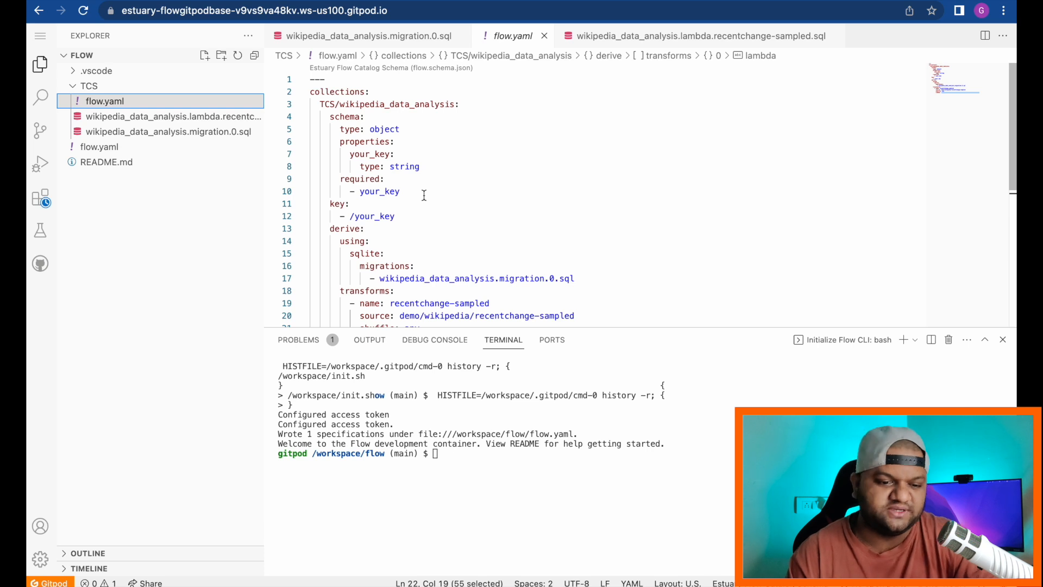
key(shift+Up)
key(shift+Up)
key(shift+Up)
key(shift+Up)
key(shift+Up)
key(shift+Up)
key(shift+Up)
key(shift+Up)
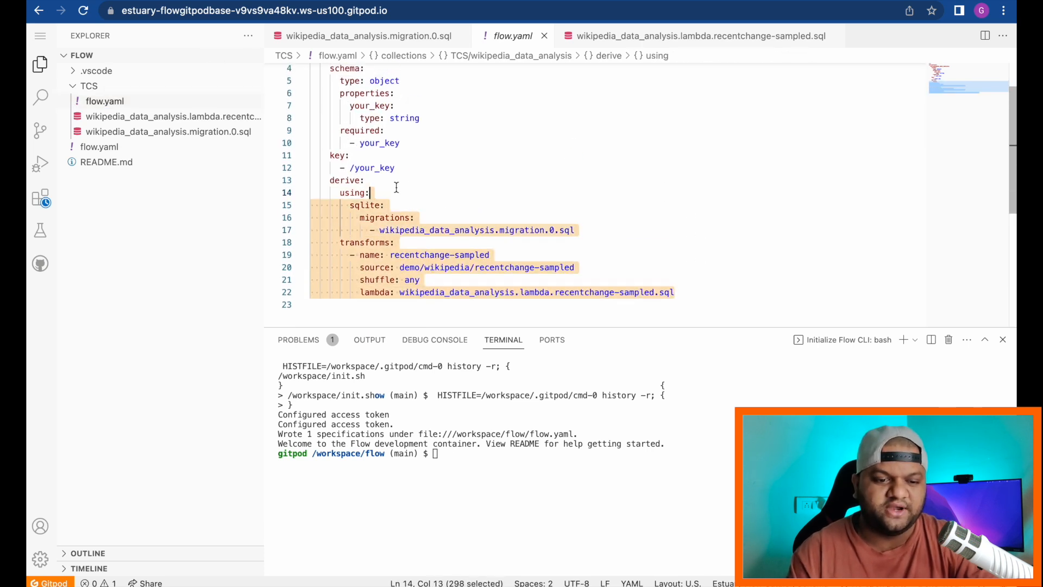
shift+click(313, 181)
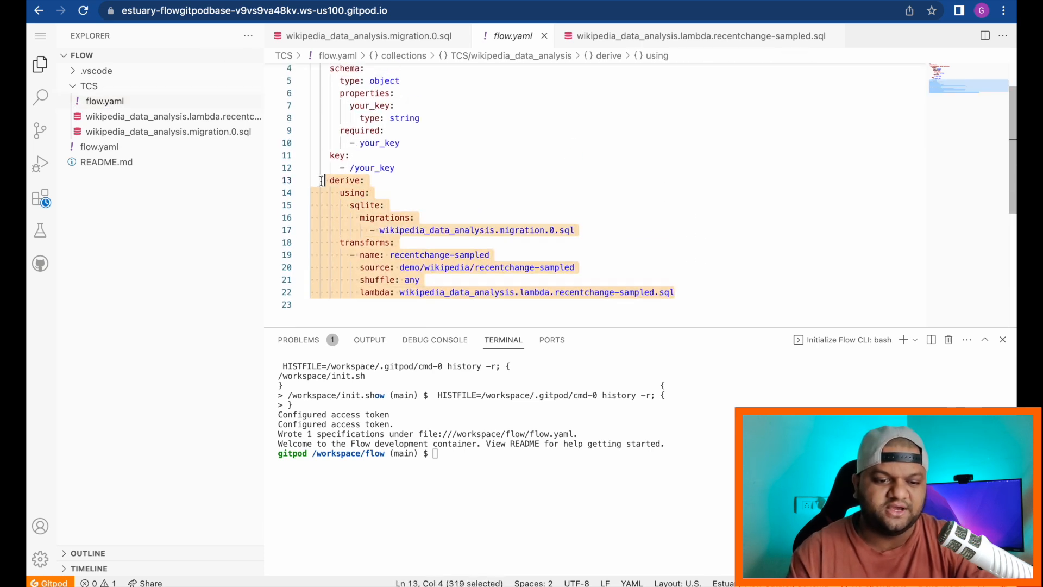
click(581, 230)
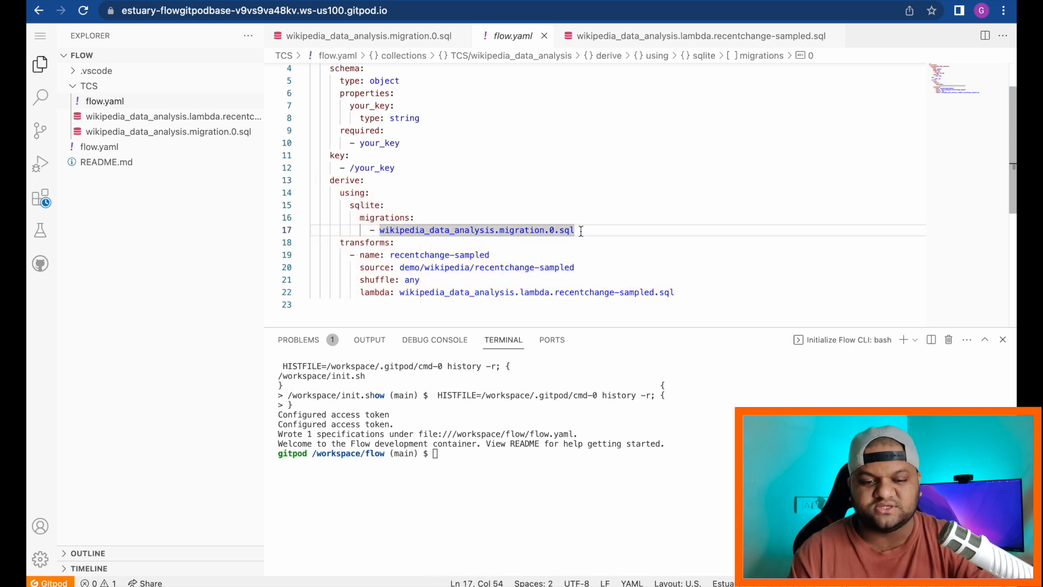
click(677, 293)
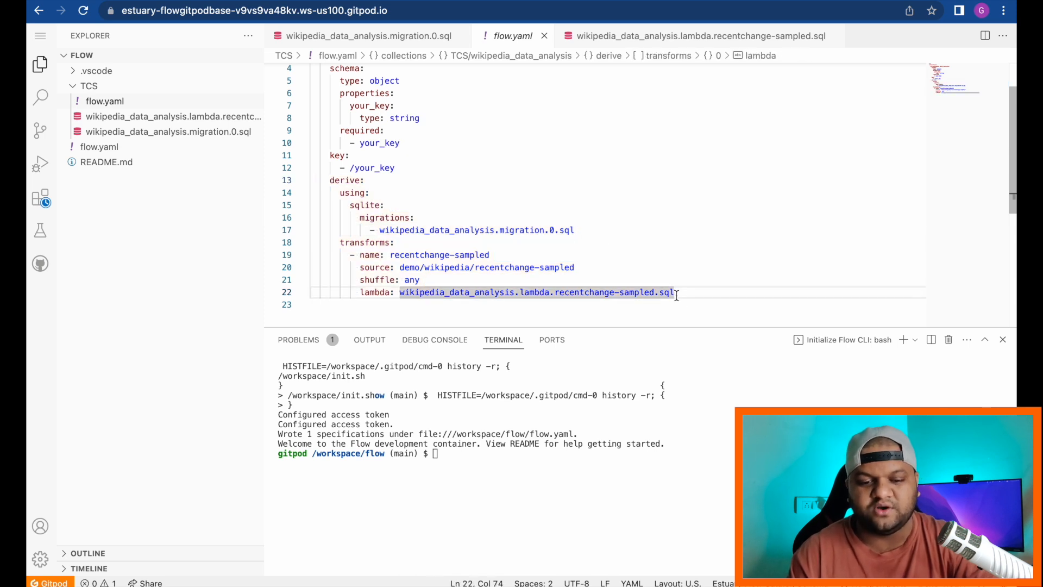
scroll(677, 212, up, 2)
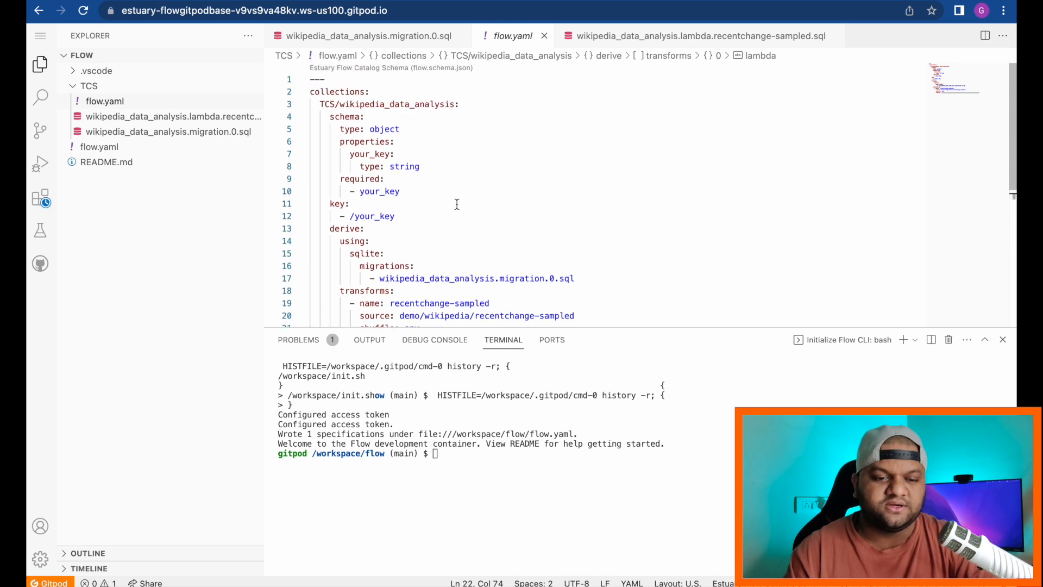
drag(404, 216, 300, 120)
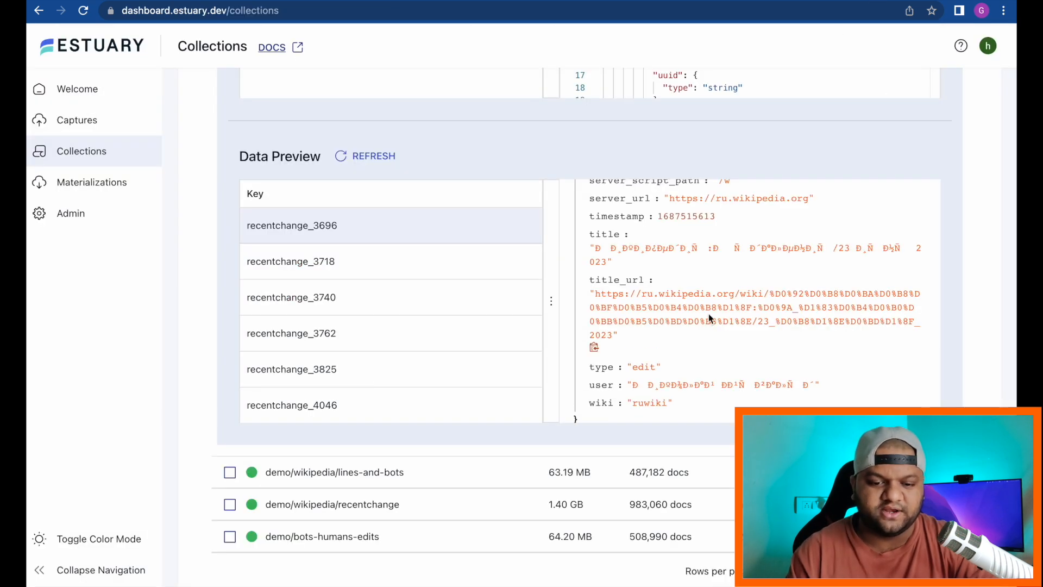
Step: Replace your_key with user in the schema property, required list and collection key (/user)
scroll(700, 321, down, 1)
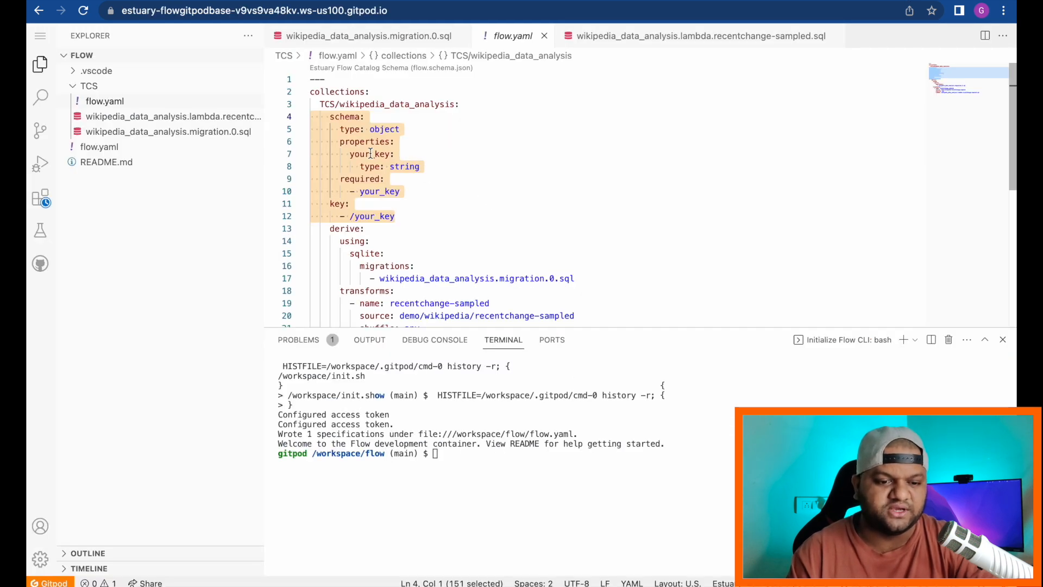
click(367, 153)
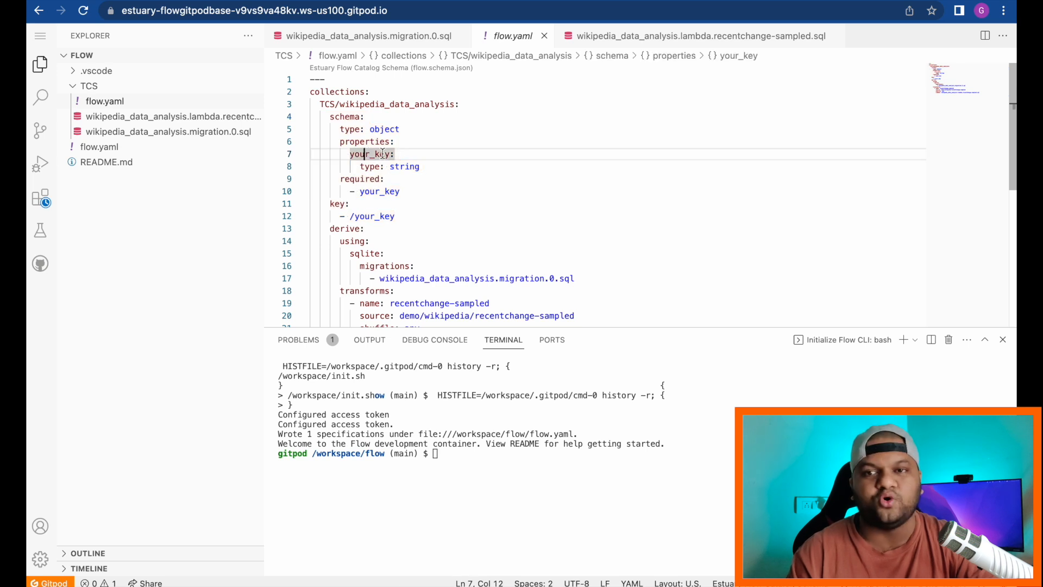
text(usre)
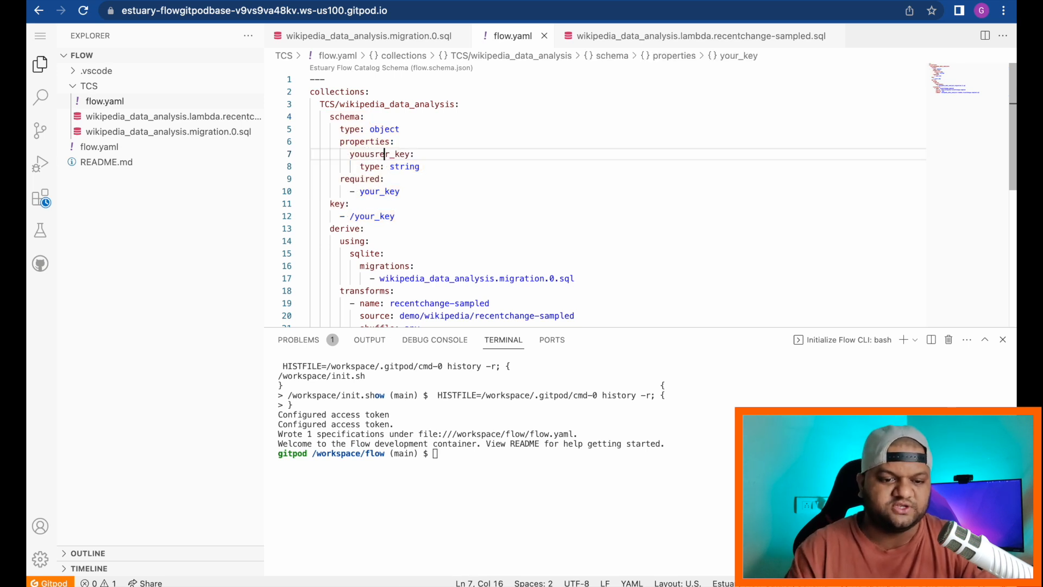
double_click(375, 153)
key(BackSpace)
text(usre)
key(BackSpace)
text(r)
double_click(361, 154)
key(ctrl+c)
double_click(378, 191)
key(ctrl+v)
double_click(378, 212)
key(ctrl+v)
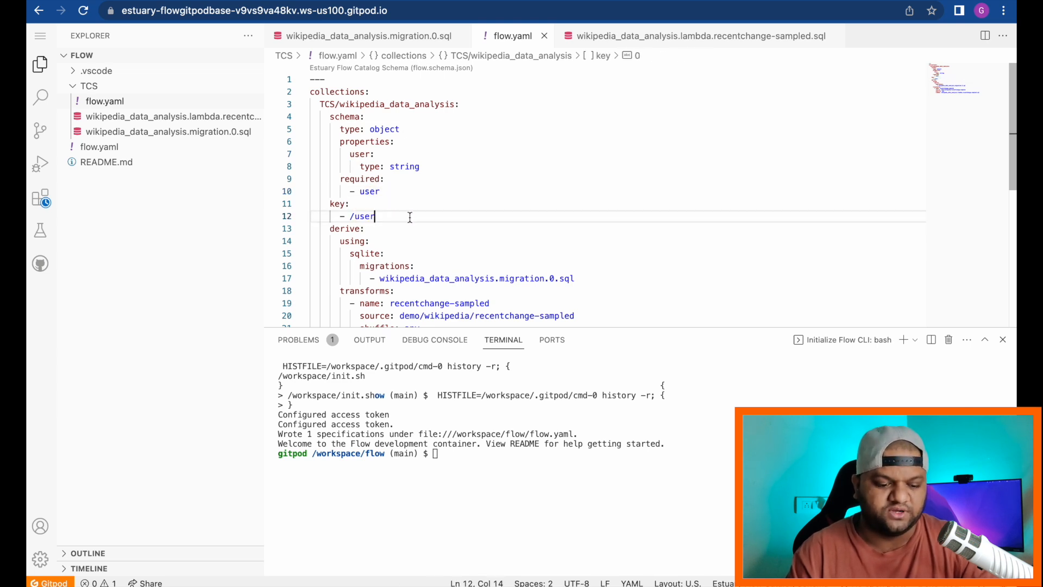
Step: Check the migration and lambda SQL files' columns against the updated flow.yaml schema
click(206, 132)
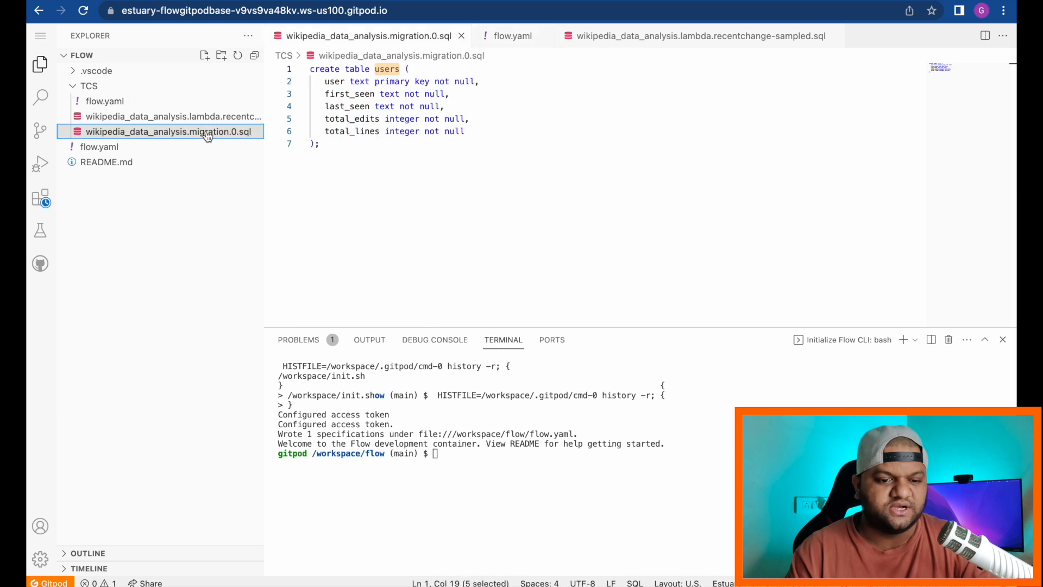
click(471, 166)
click(226, 116)
click(414, 179)
click(109, 101)
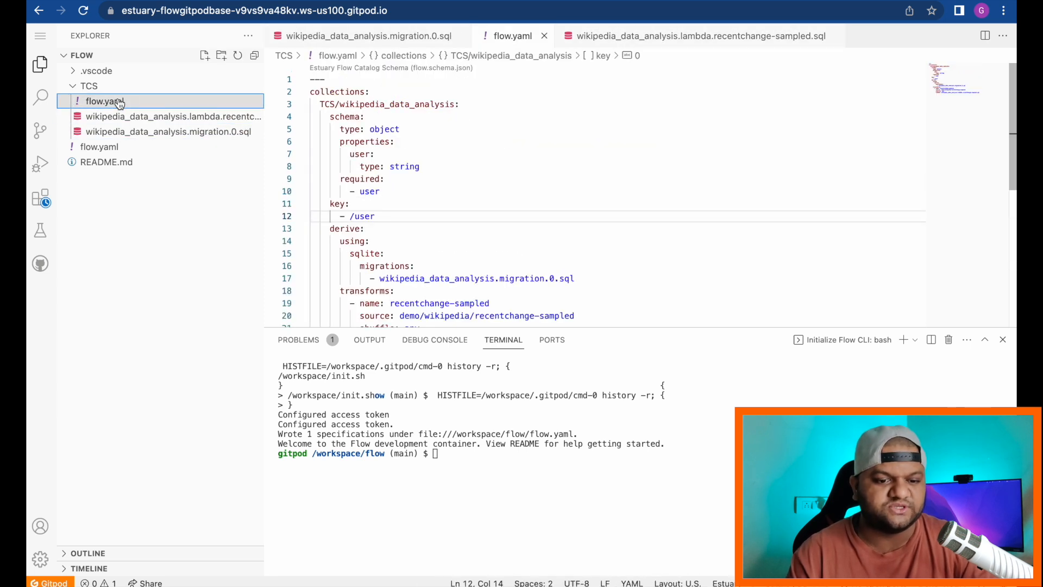
scroll(495, 215, down, 2)
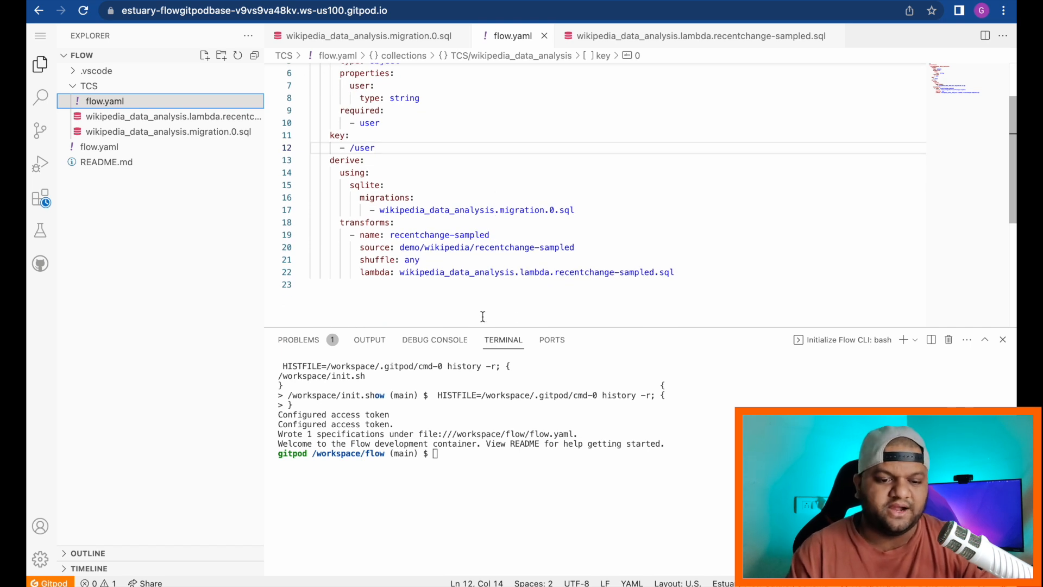
Step: Run `flowctl preview --source flow.yaml --interval 200ms | jq -c 'del(._meta)'` in the terminal
click(478, 458)
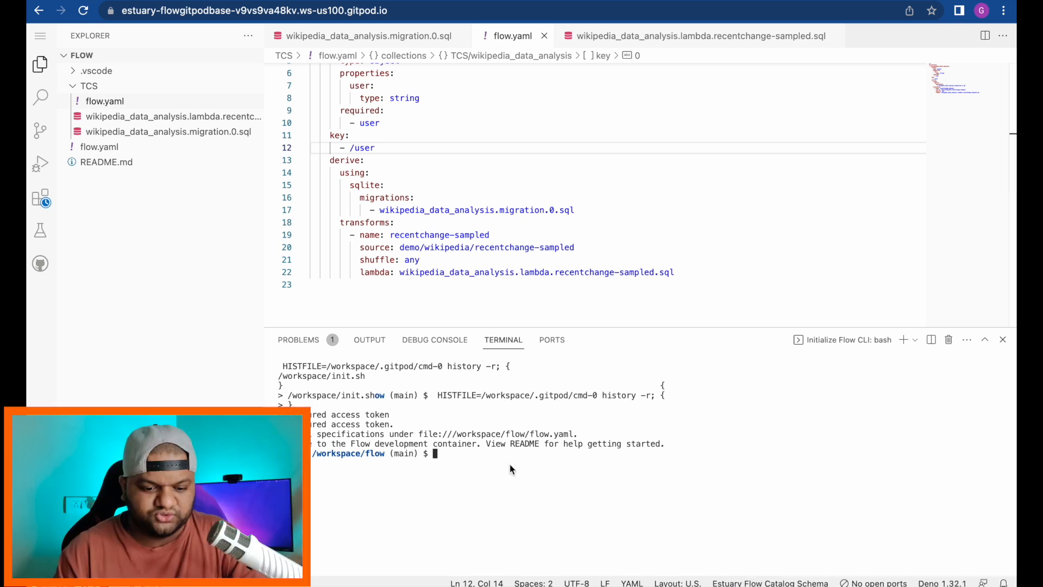
key(super+v)
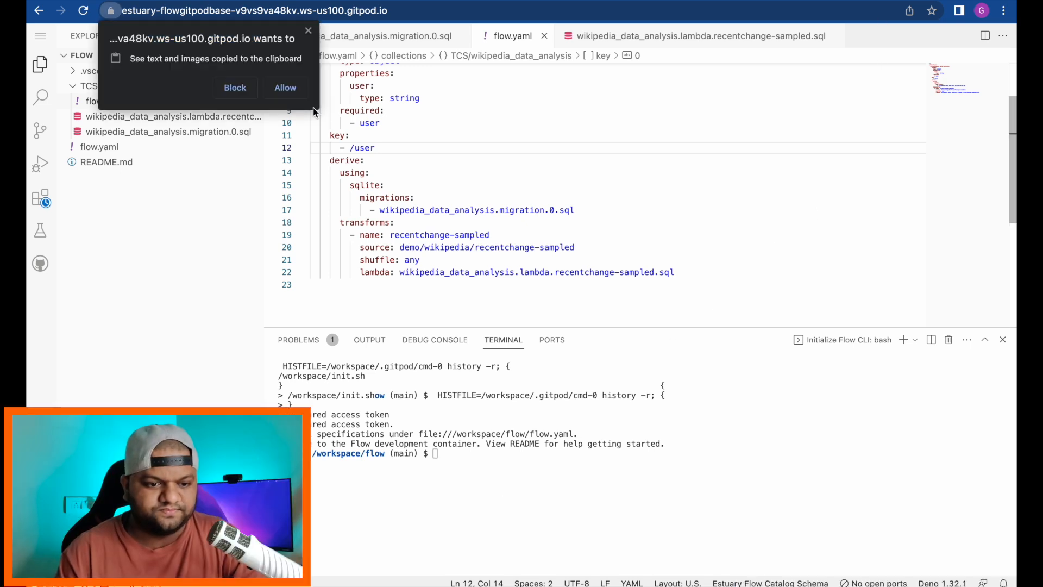
click(291, 89)
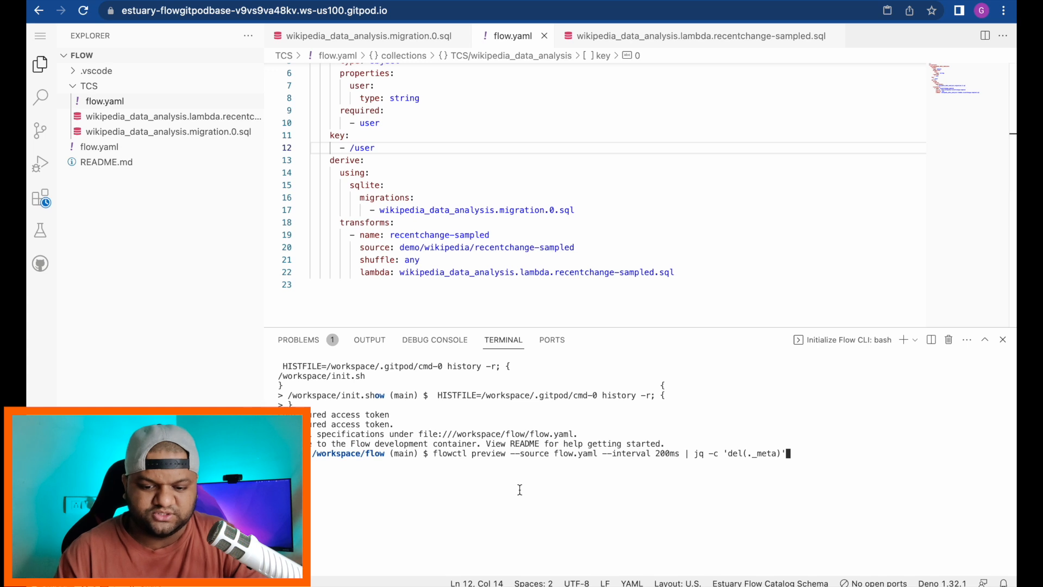
key(Left)
key(Left)
key(Left)
key(Left)
key(Left)
key(Left)
key(Left)
key(Left)
key(Left)
key(Left)
key(Left)
key(Left)
key(Left)
key(Left)
key(Left)
key(Left)
key(Left)
key(Left)
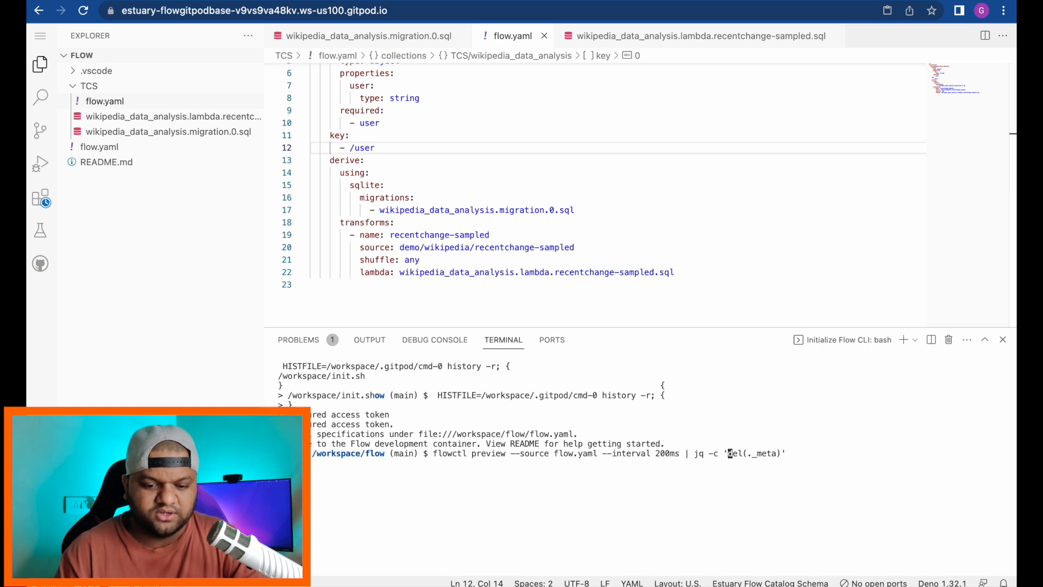
key(Left)
key(Left)
key(Left)
key(Left)
key(Left)
key(Left)
key(Left)
key(Left)
key(Left)
key(Left)
key(Left)
key(Left)
key(Left)
key(Left)
key(Left)
key(Left)
key(Left)
key(Left)
key(Left)
key(Left)
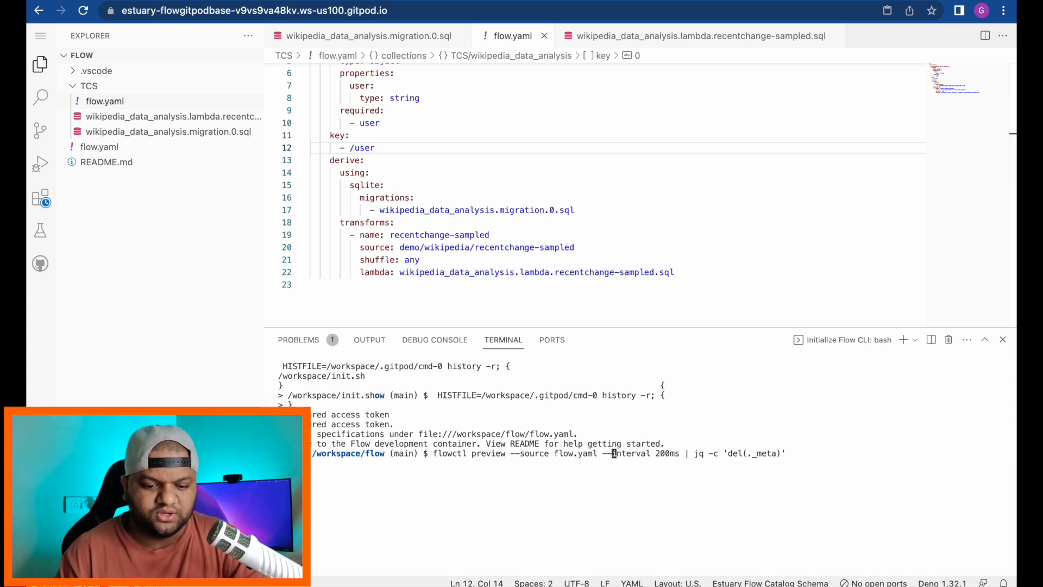
key(Left)
key(Left)
key(Left)
key(Left)
key(Left)
key(Left)
key(Left)
key(Left)
key(Left)
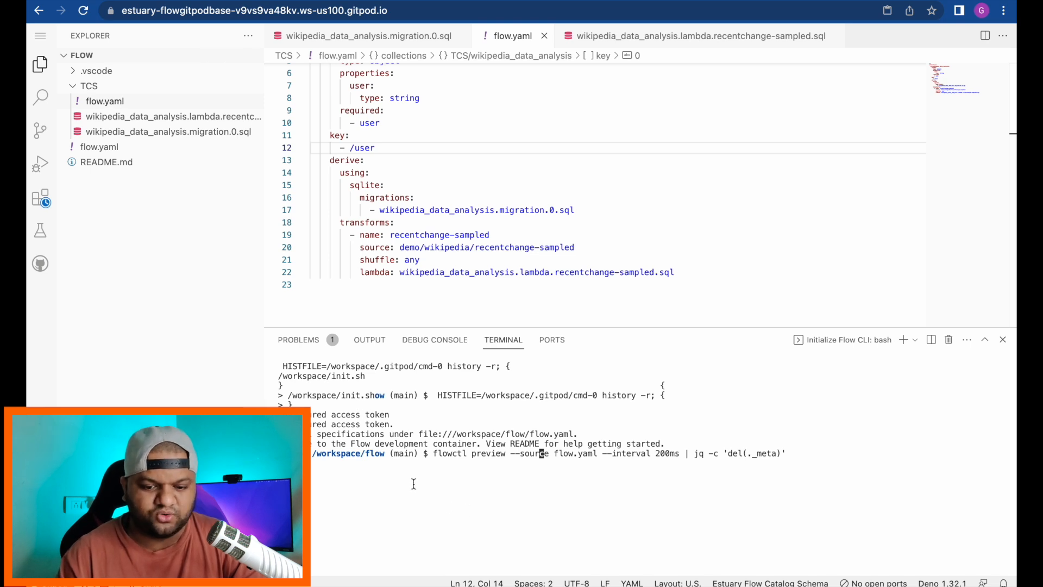
key(Right)
key(Right)
key(Right)
key(Right)
key(Right)
key(Right)
key(Right)
key(Right)
key(Right)
key(Right)
key(Right)
key(Right)
key(Right)
key(Right)
key(Right)
key(Right)
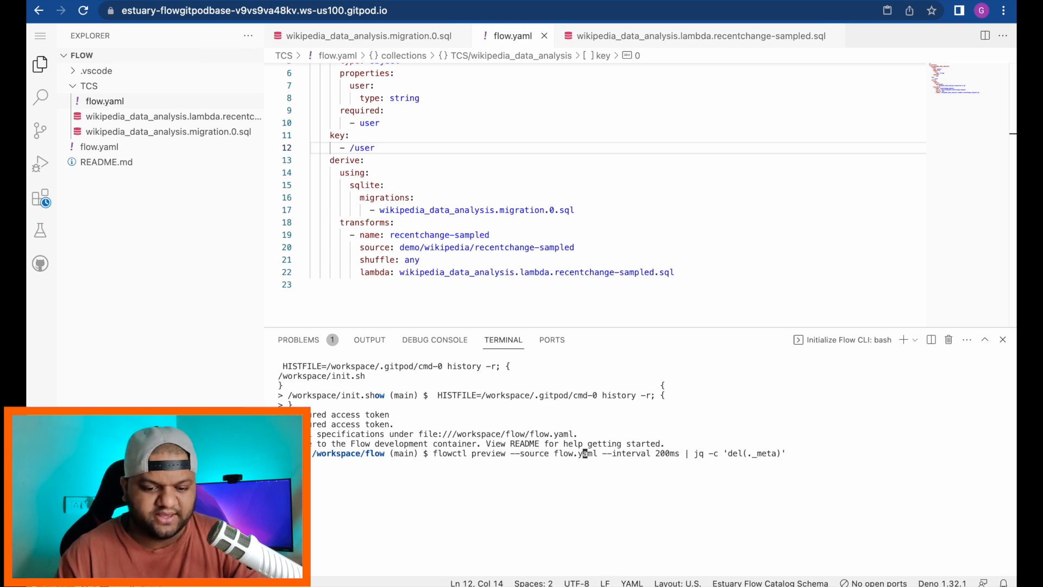
key(Right)
key(Right)
key(Right)
key(Right)
key(Right)
key(Right)
key(Right)
key(Right)
key(Right)
key(Return)
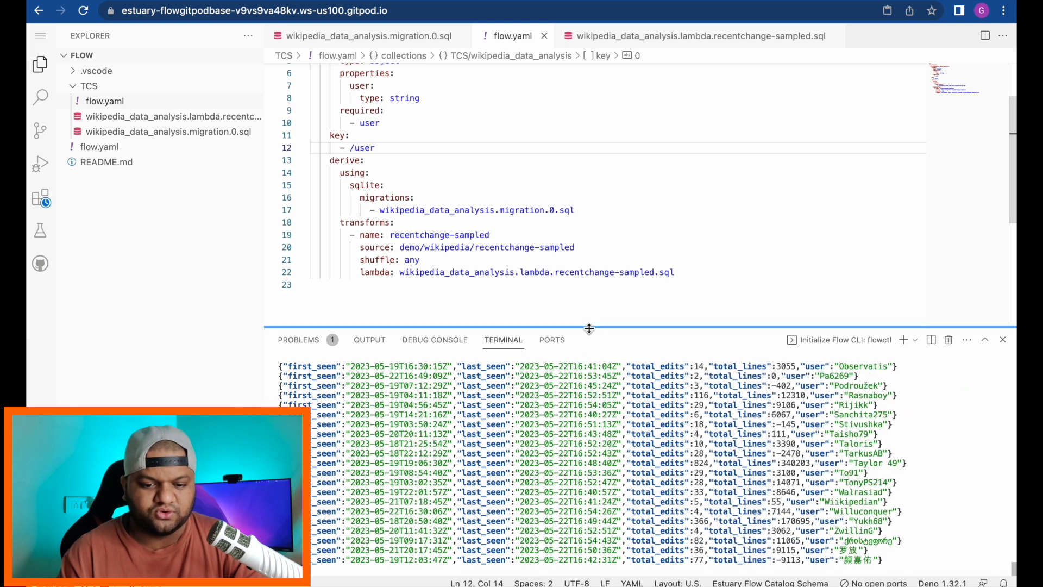
Step: Enlarge the terminal panel and scroll through the streamed per-user preview rows
drag(589, 328, 589, 212)
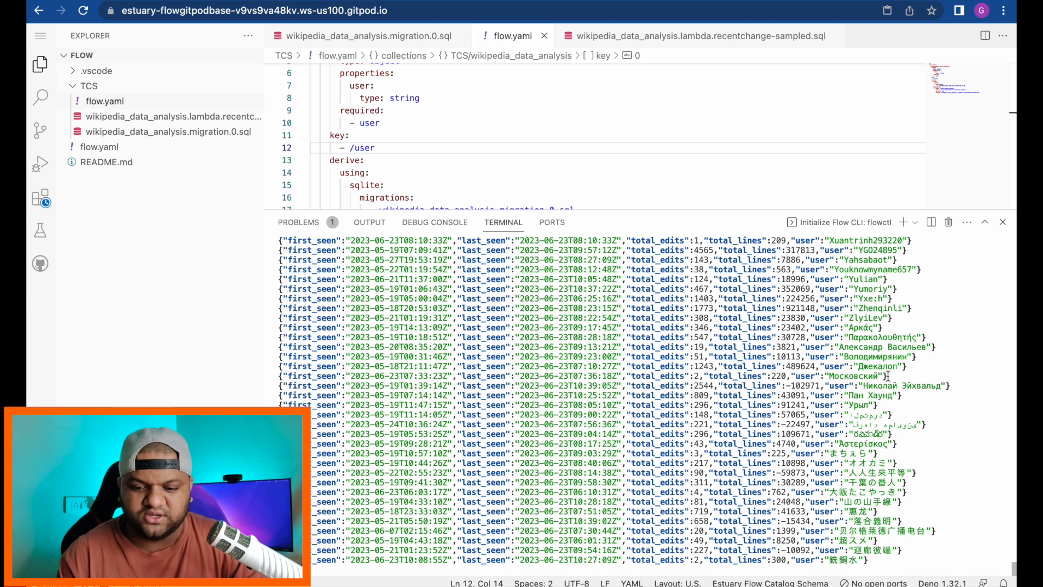
scroll(889, 337, up, 2)
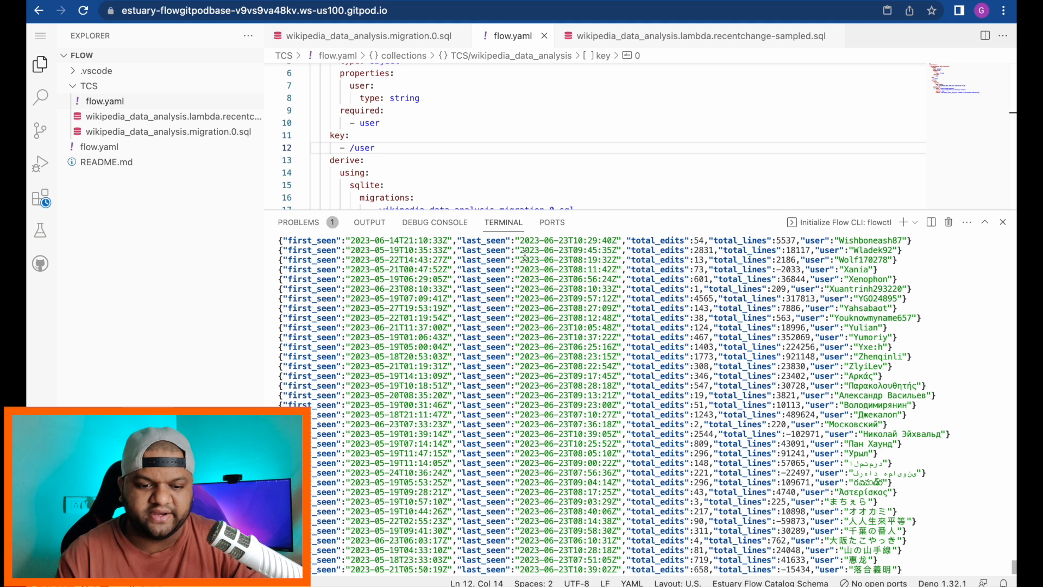
scroll(481, 341, down, 2)
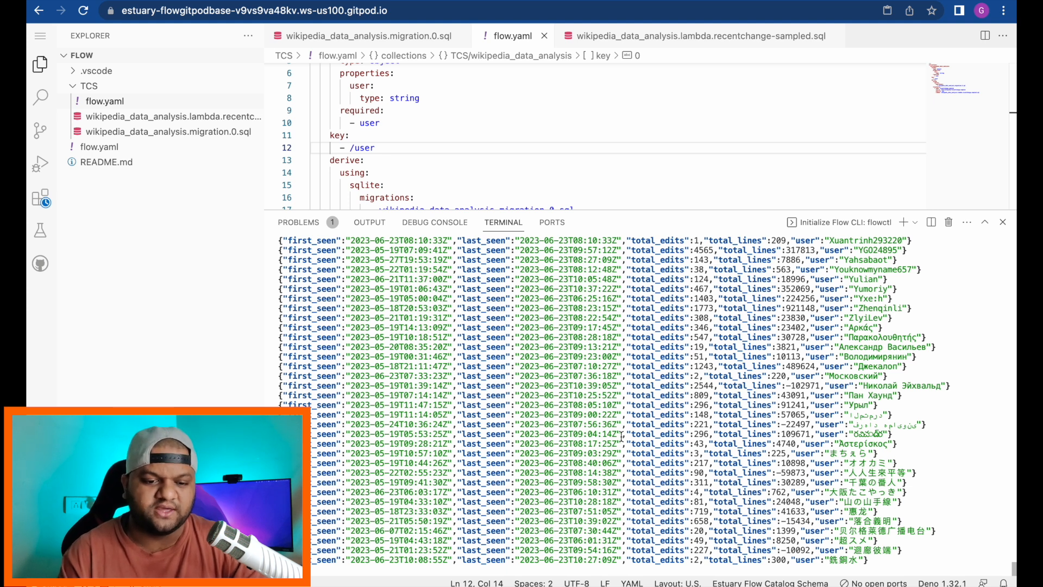
scroll(598, 410, up, 10)
scroll(596, 407, up, 15)
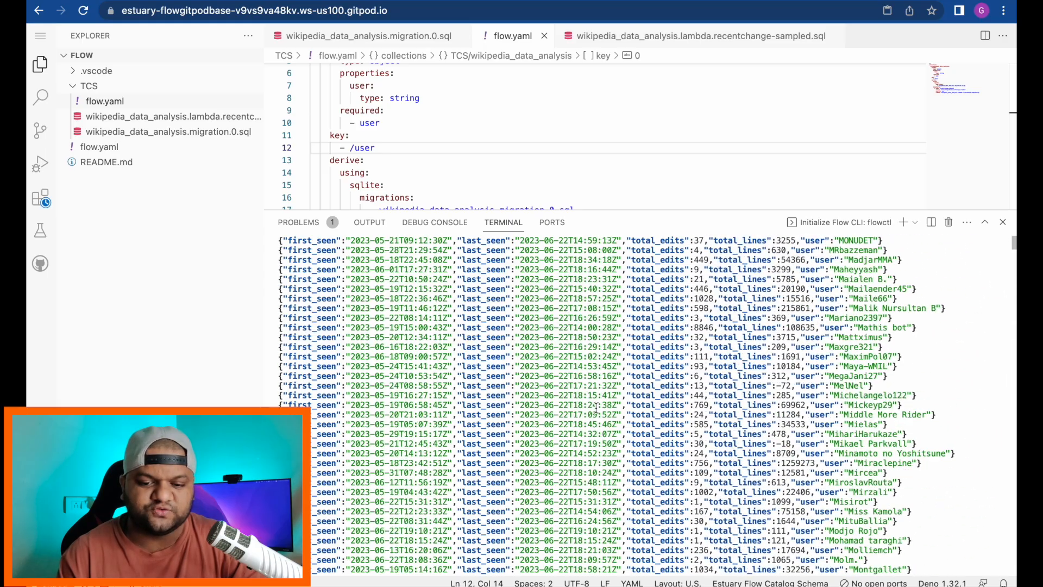
scroll(596, 407, down, 20)
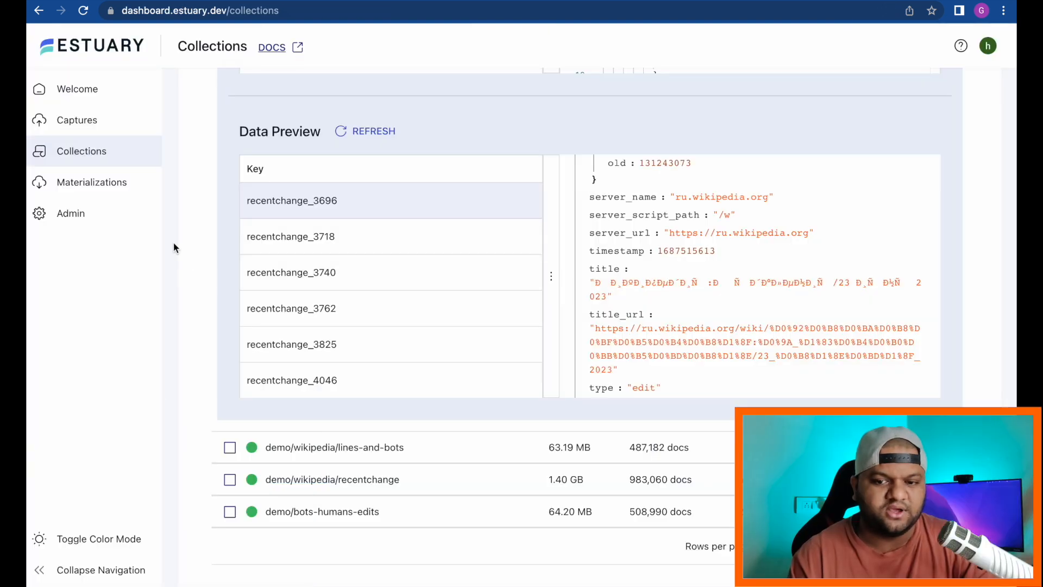
Step: Go to Admin and show the CLI-API tab with the access token
click(80, 218)
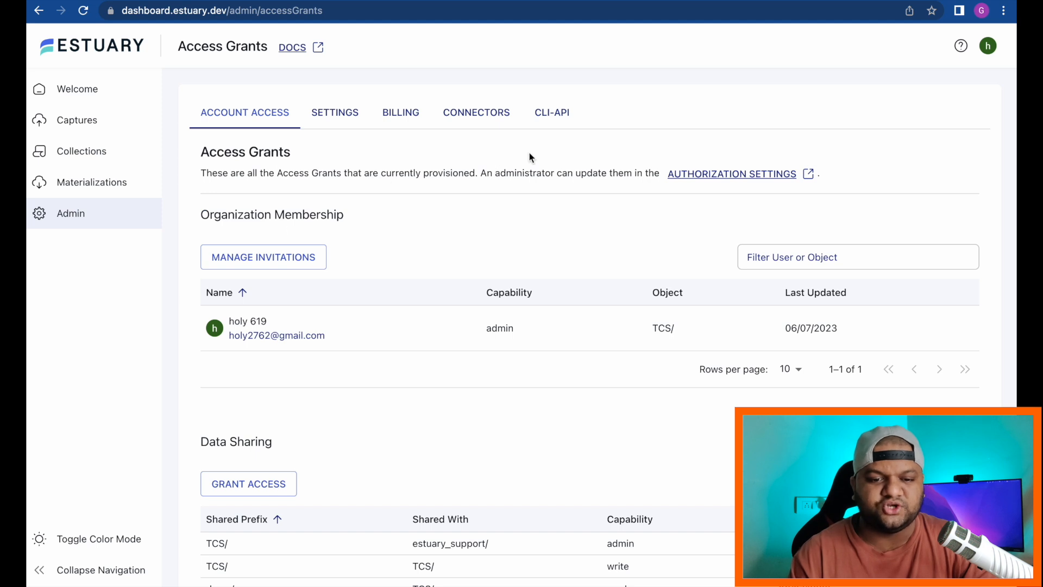
click(559, 125)
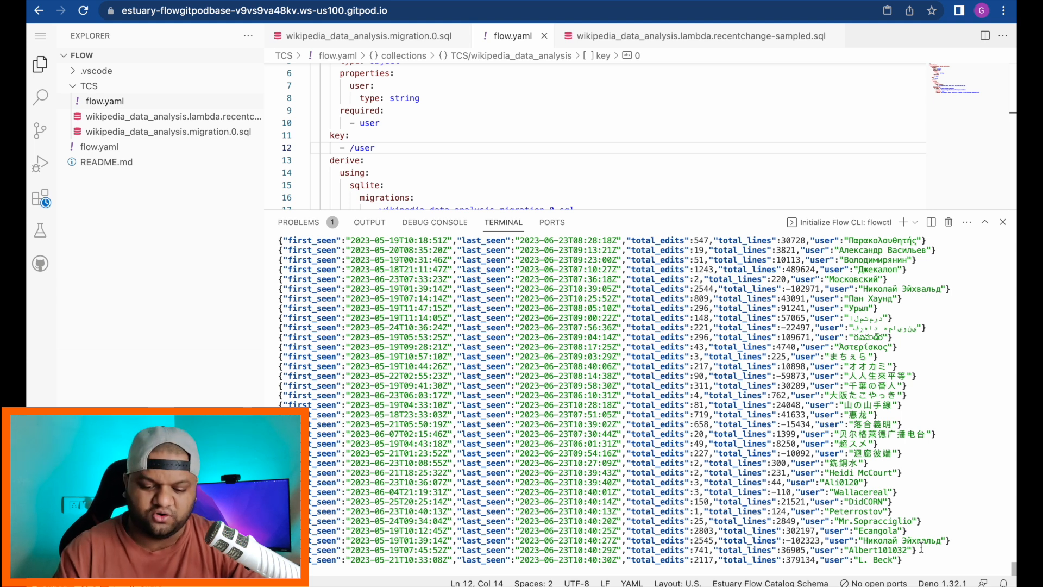
Step: Zoom the page in, widen the terminal, and stop the flowctl preview with Ctrl+C
key(ctrl+plus)
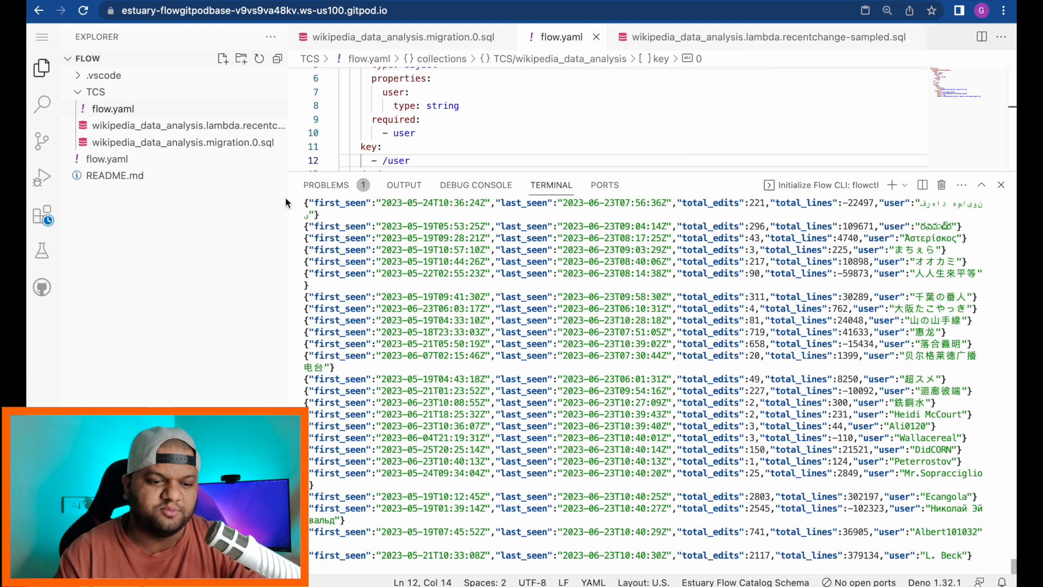
drag(288, 223, 190, 224)
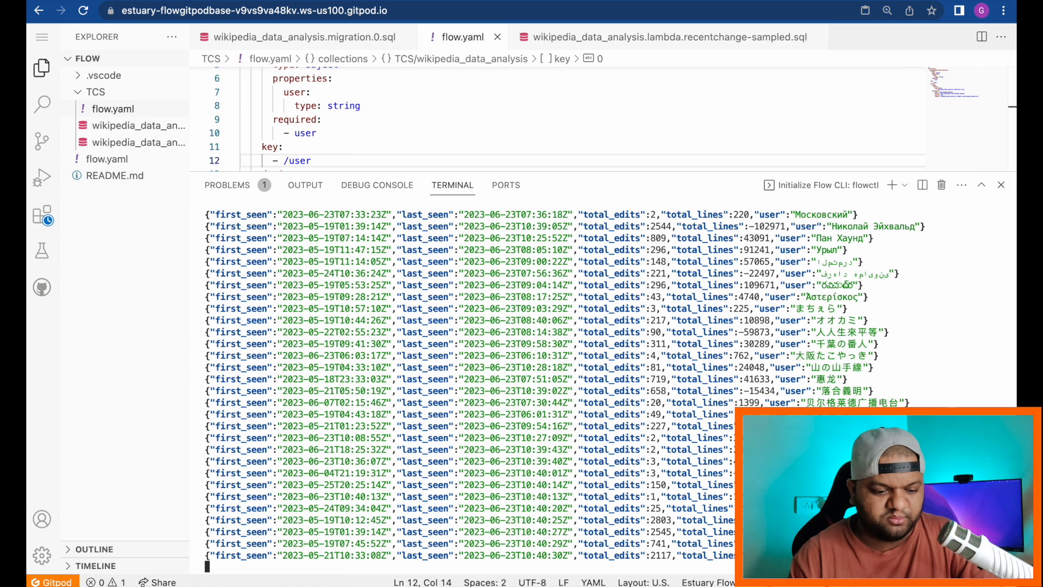
key(ctrl+c)
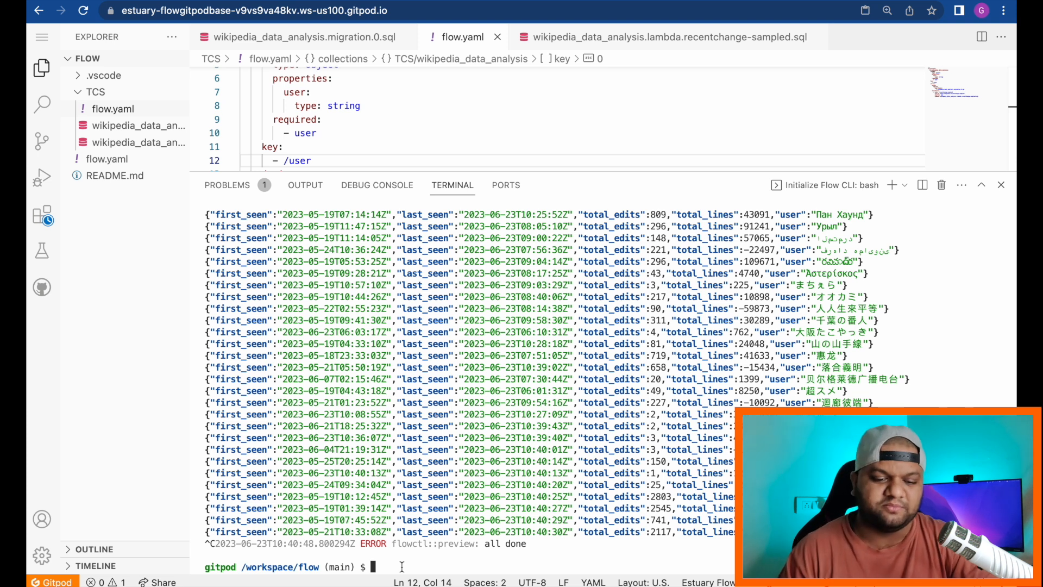
Step: Run `flowctl catalog publish --source flow.yaml` and confirm with y
key(super+v)
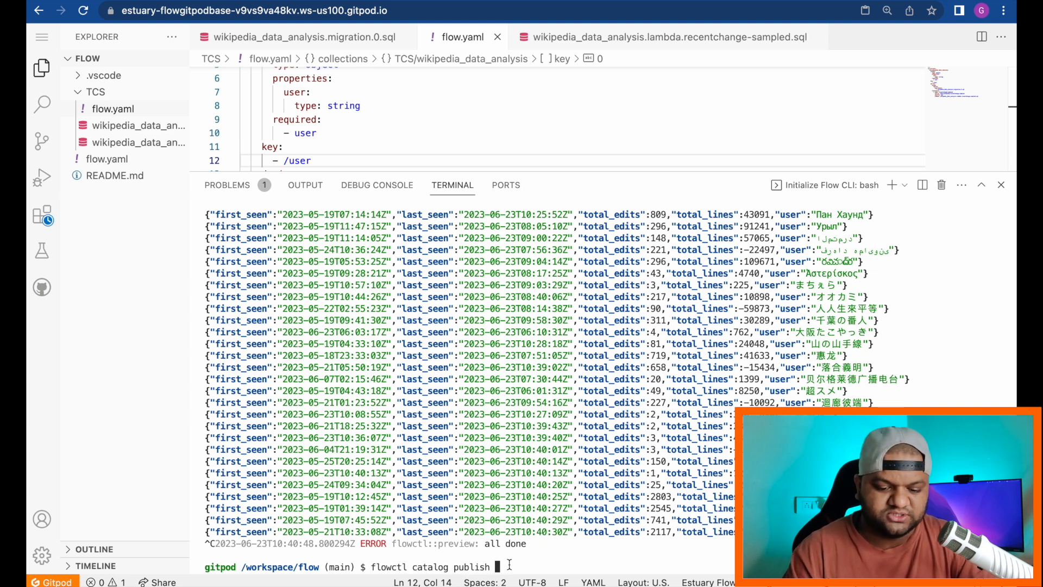
text(--source)
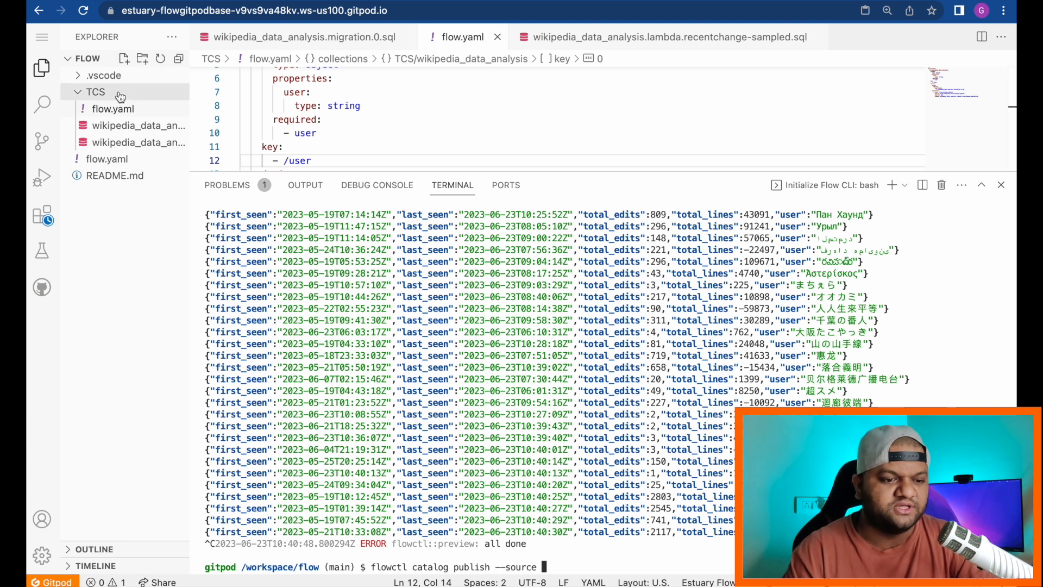
text( flow)
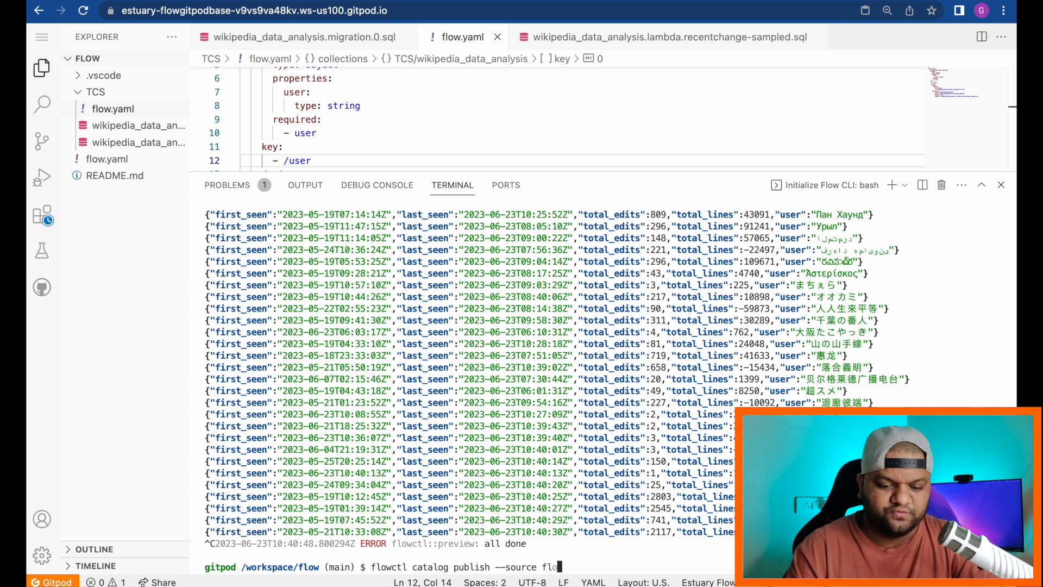
text(.yaml)
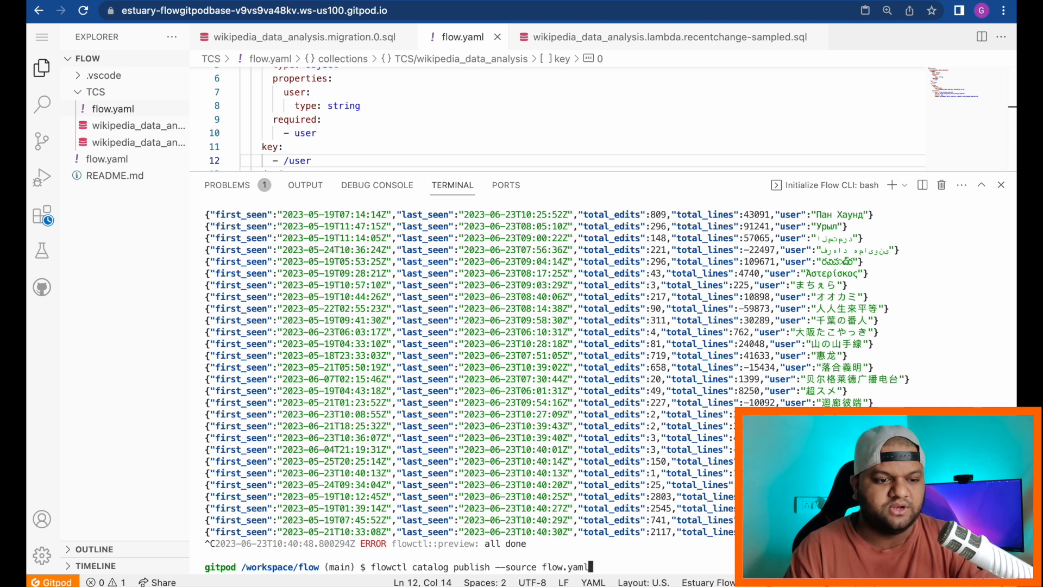
key(Return)
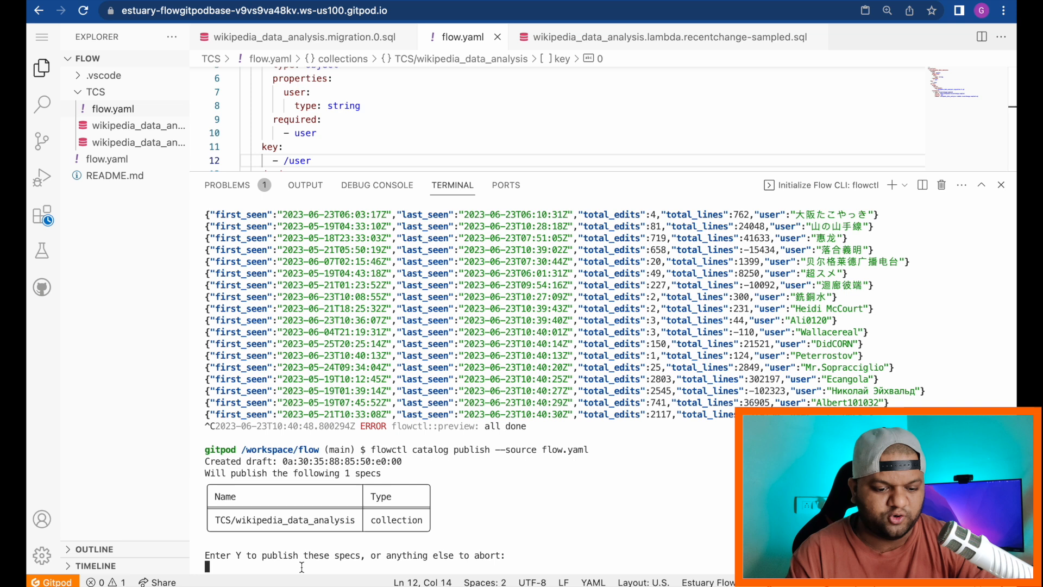
text(y)
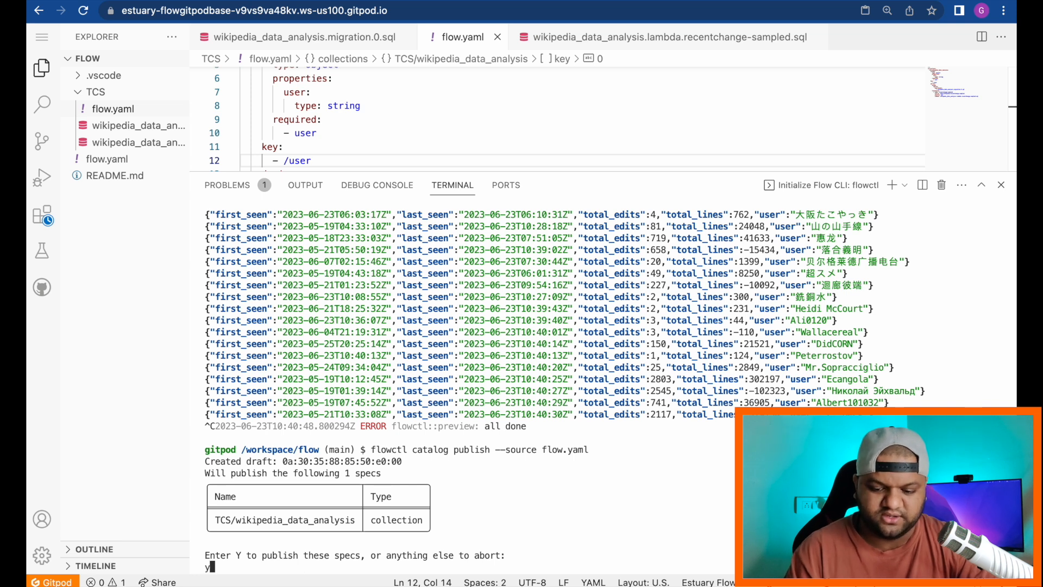
key(Return)
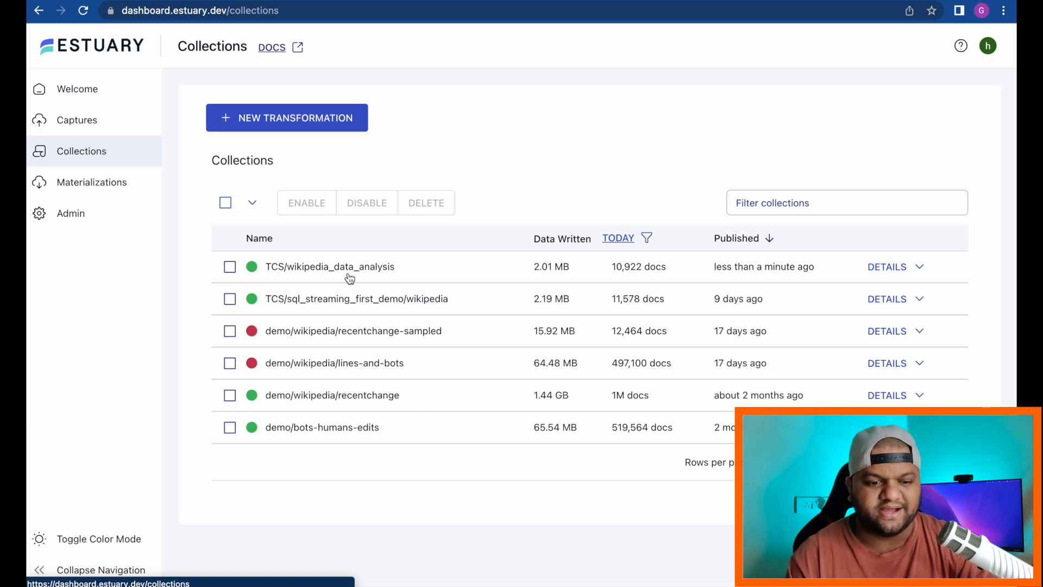
mouse_move(749, 274)
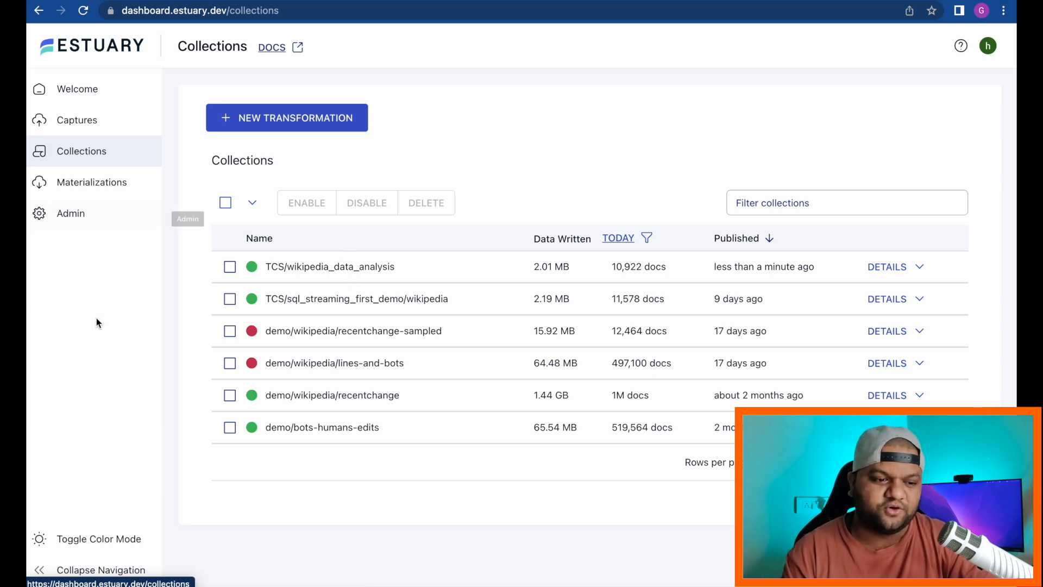
Step: Create a new Google Sheets materialization from Materializations and select its Name field
click(113, 185)
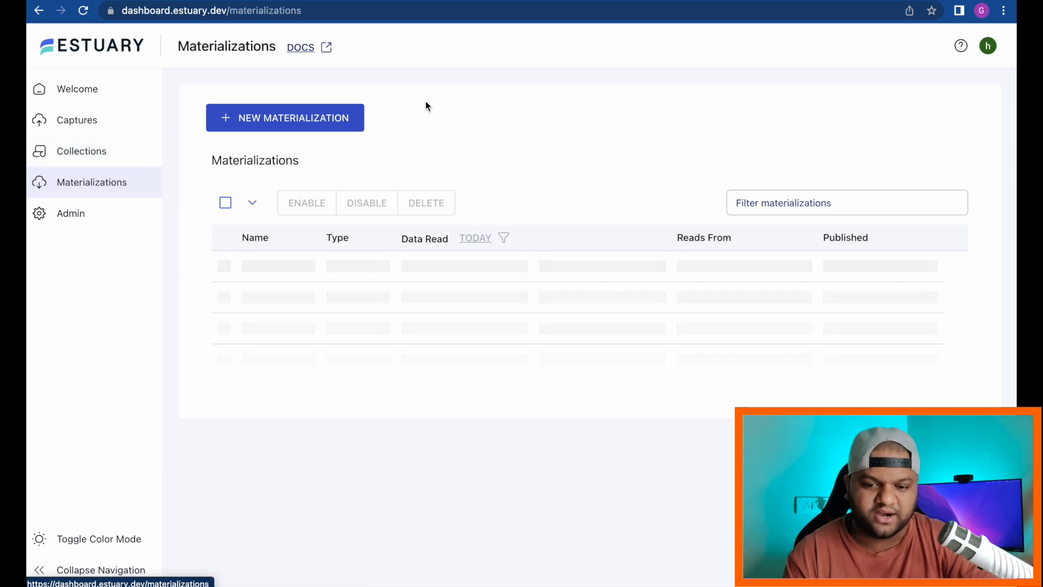
click(327, 126)
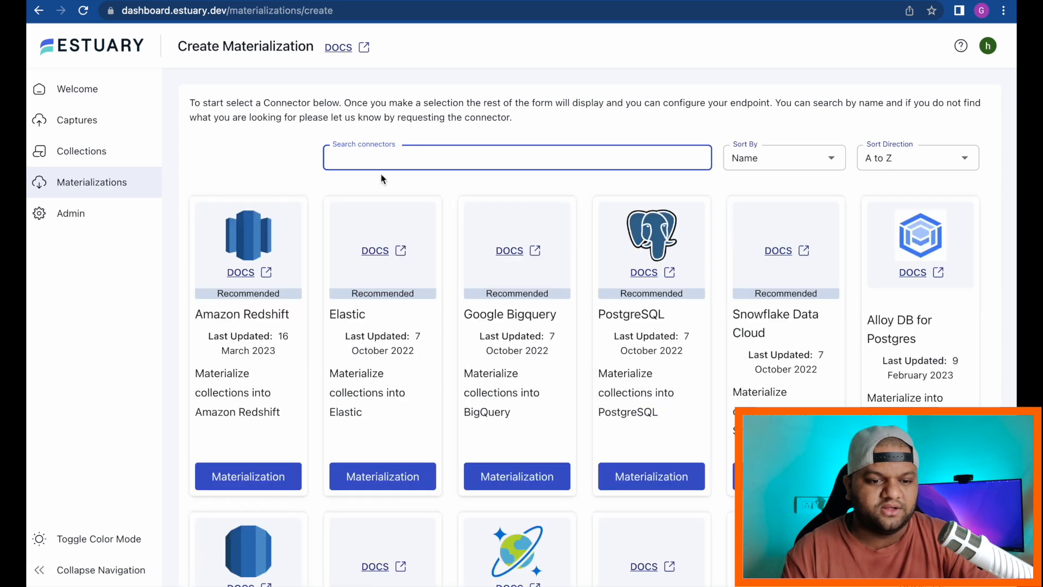
scroll(457, 295, down, 1)
scroll(457, 295, down, 1)
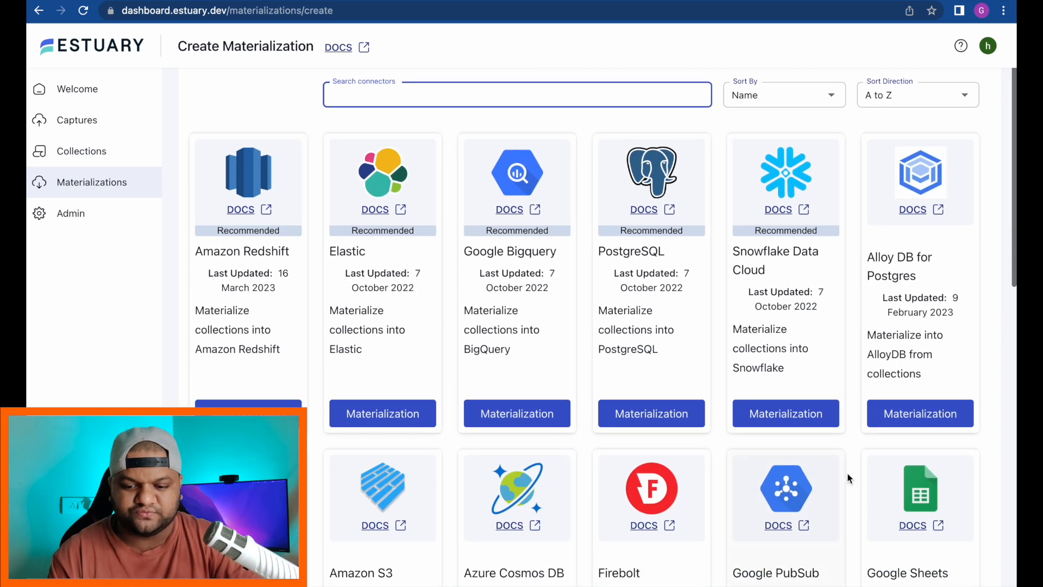
click(920, 491)
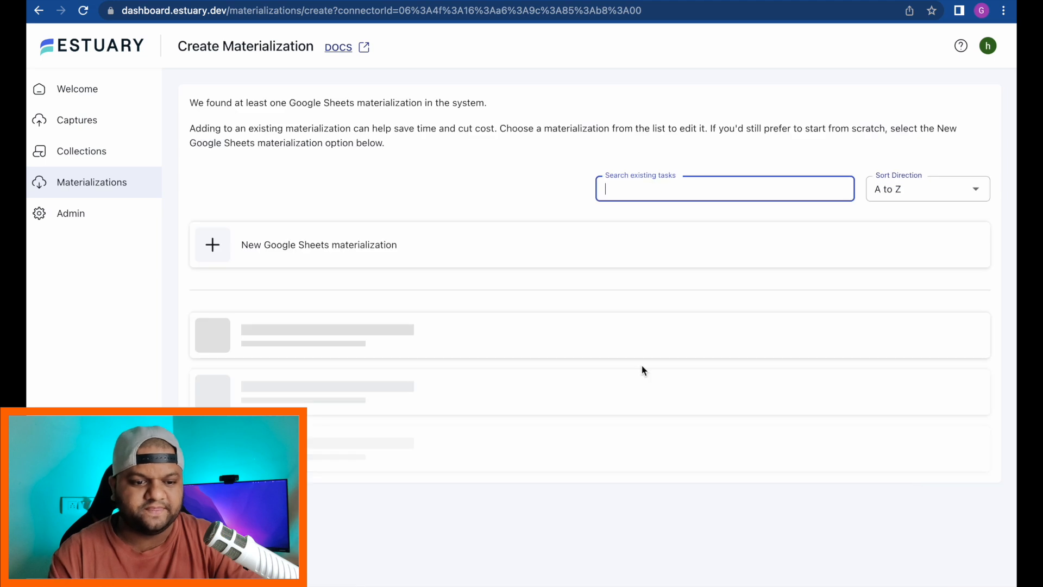
click(467, 242)
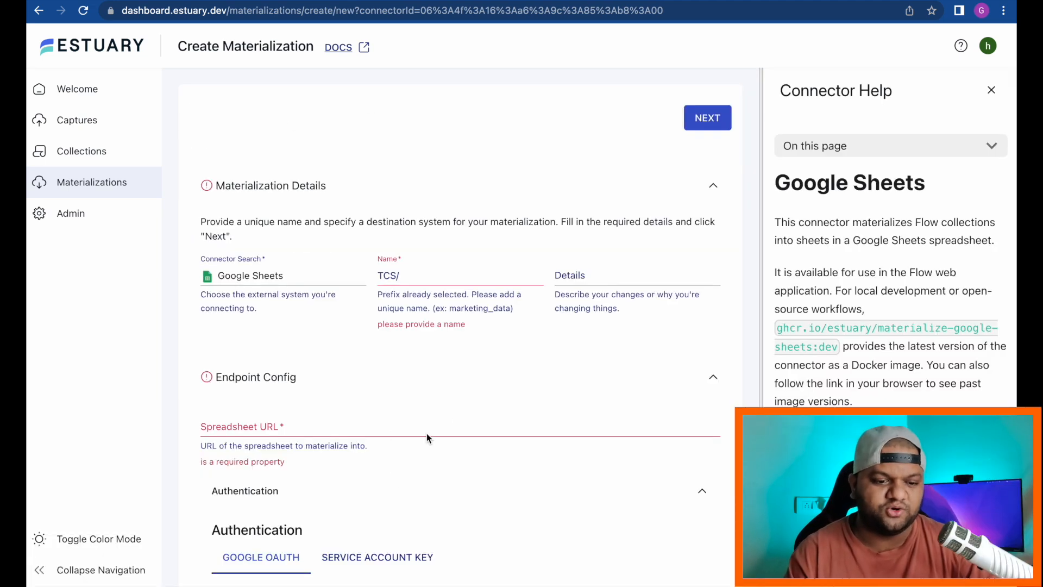
click(415, 277)
Step: Name the materialization final_wikipedia_data_results and paste the spreadsheet's URL into Spreadsheet URL
text(final_wiki)
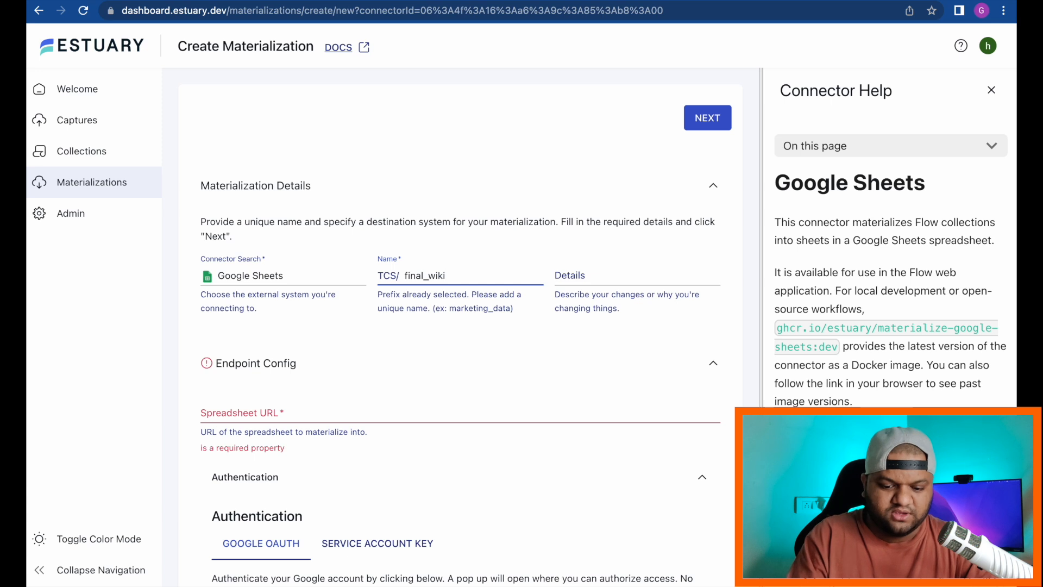
text(pedia_d)
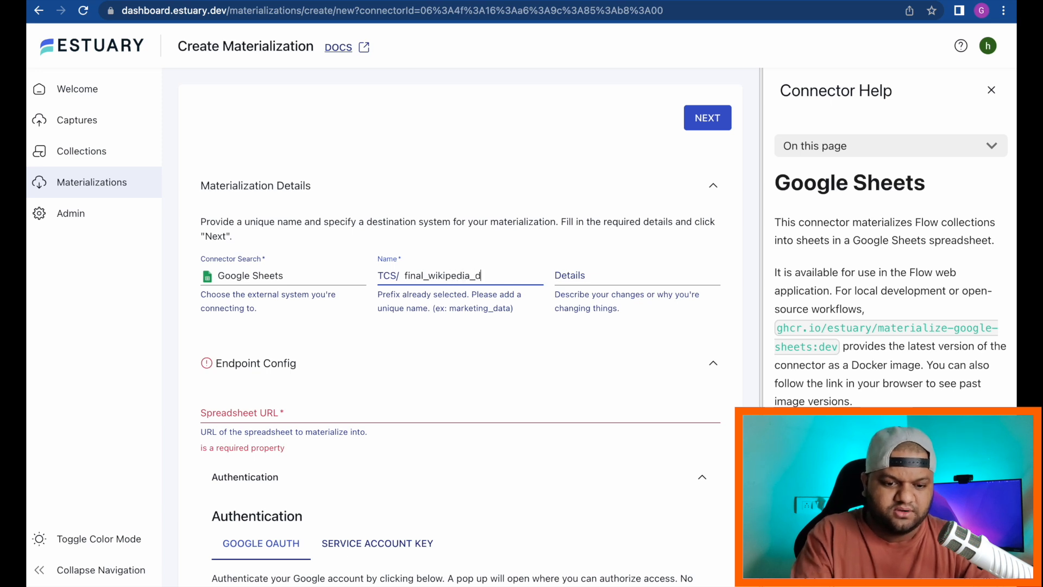
text(ata_results)
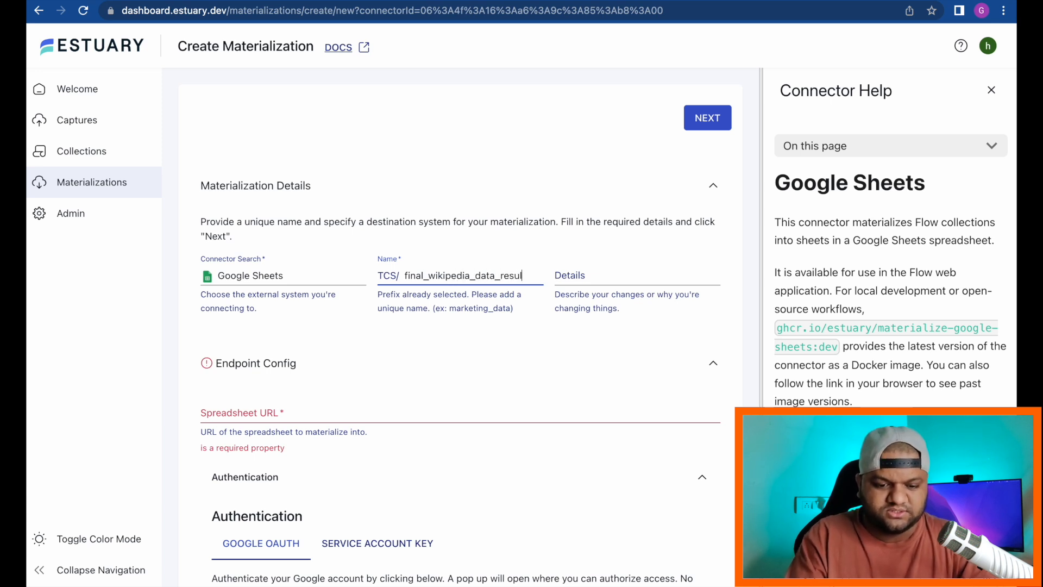
click(426, 104)
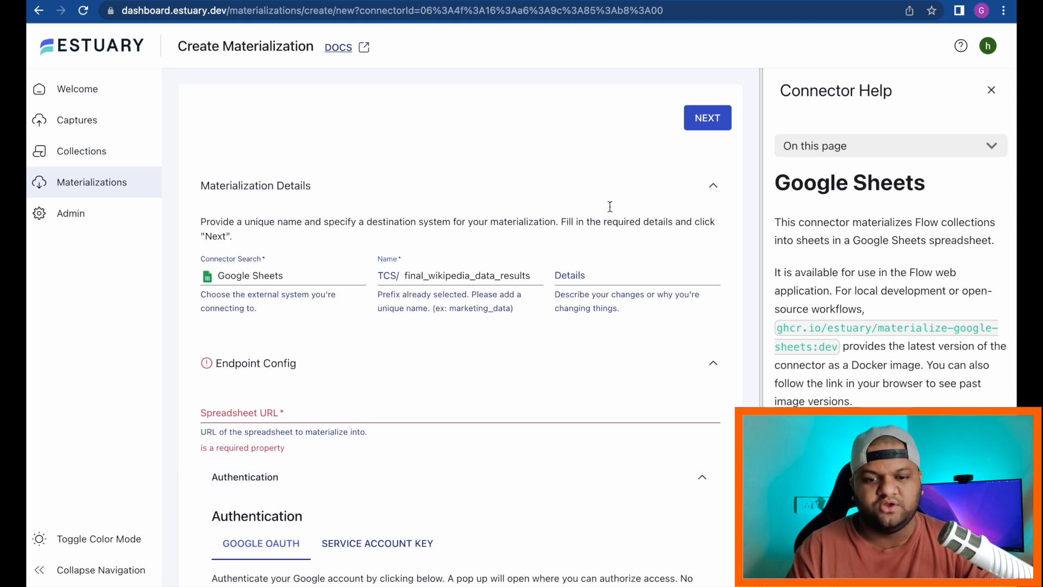
click(890, 1)
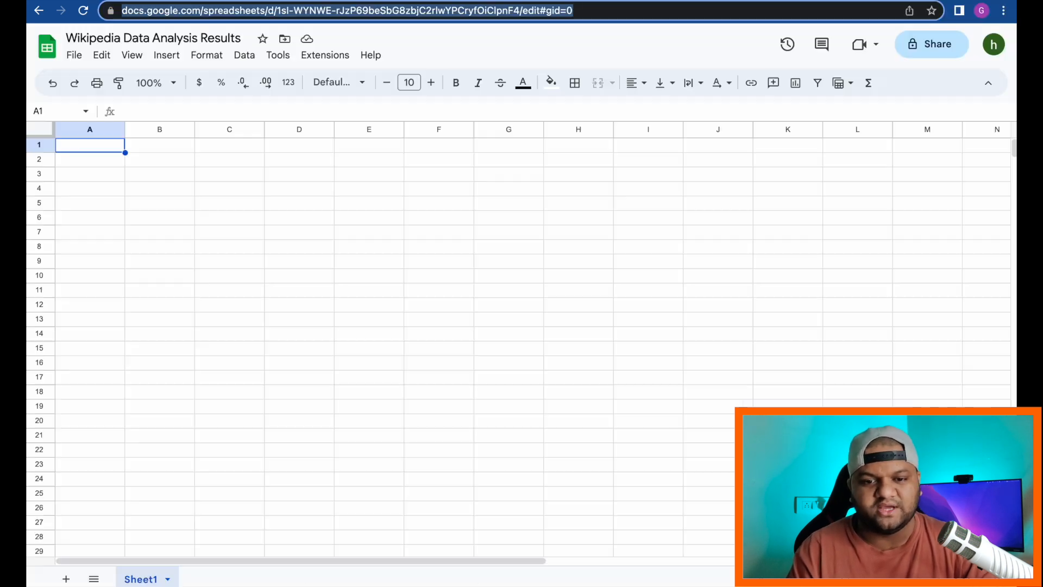
click(617, 11)
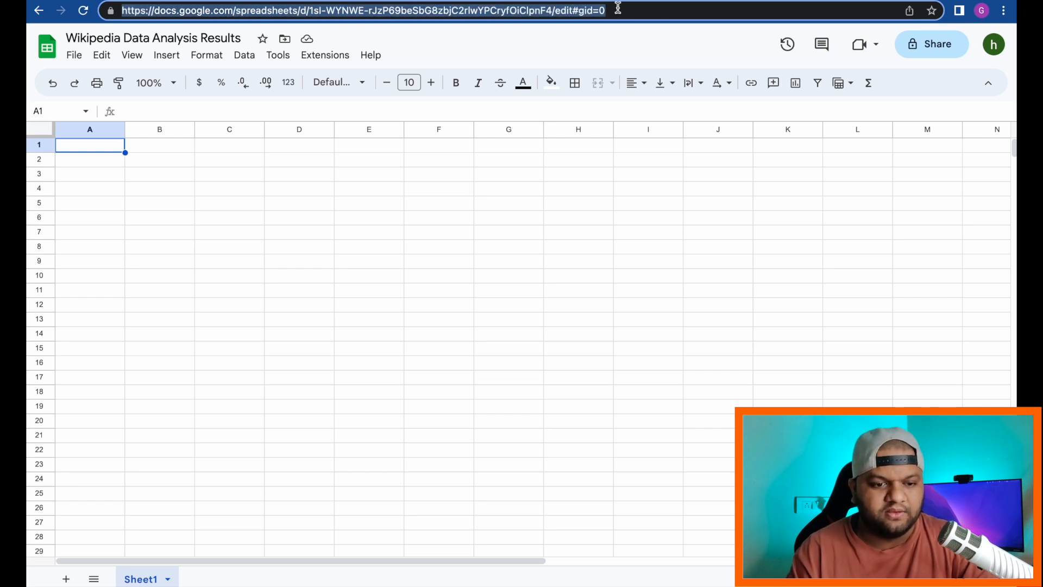
click(847, 1)
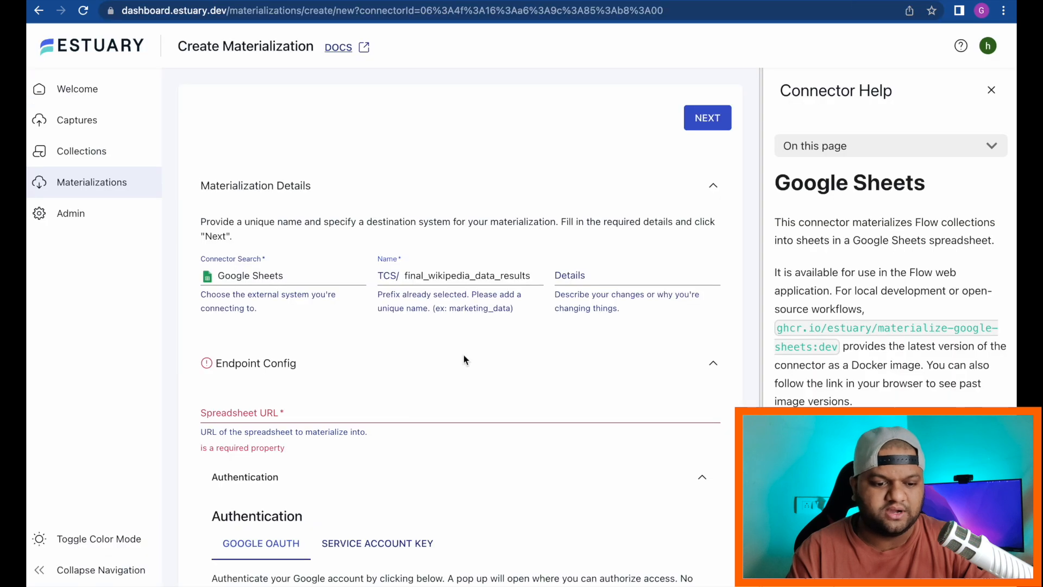
click(302, 415)
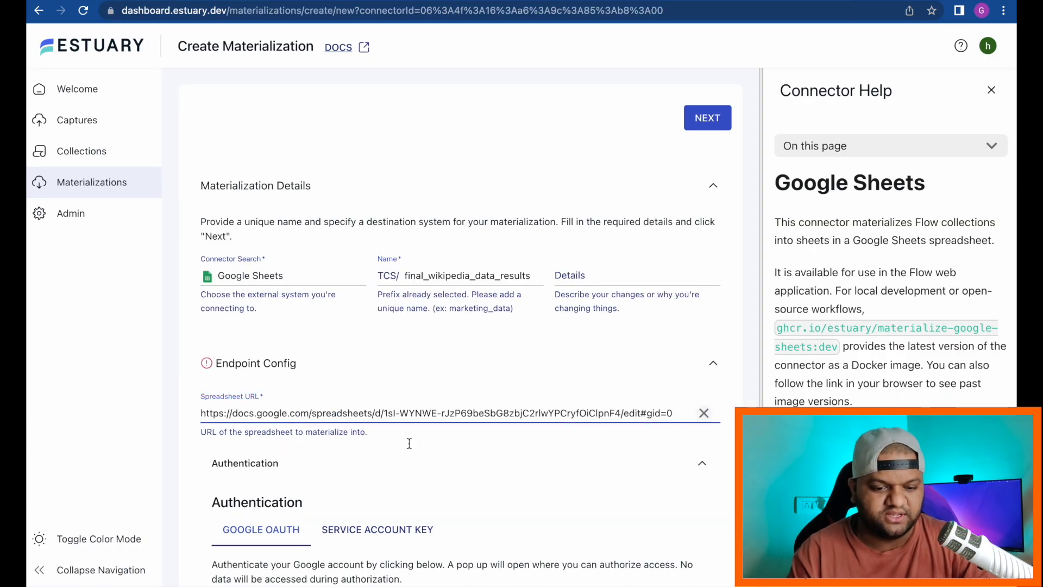
click(172, 315)
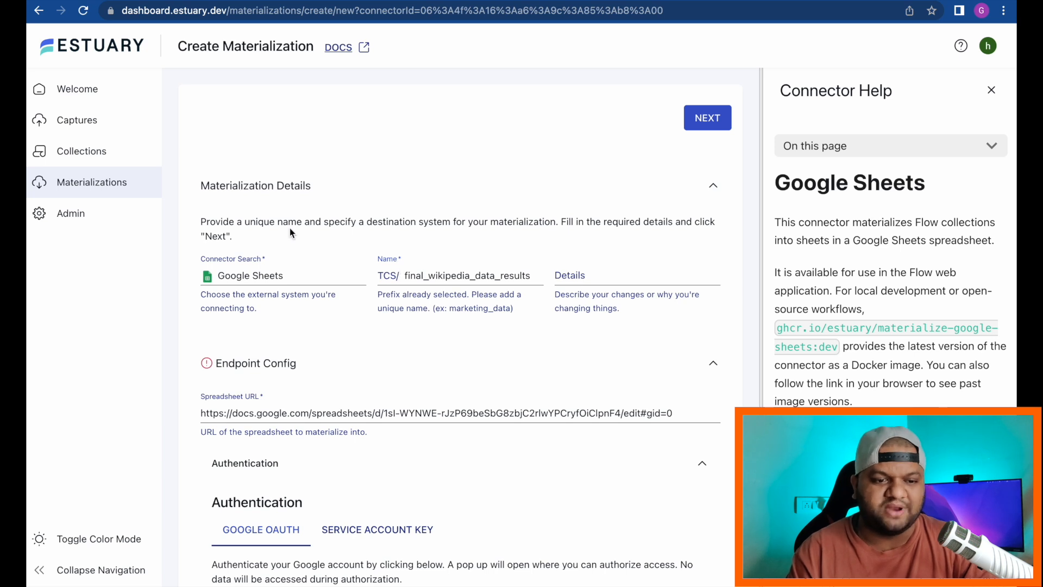
Step: Sign in with Google under Authentication > Google OAuth so the connection reads Authenticated
scroll(168, 396, down, 3)
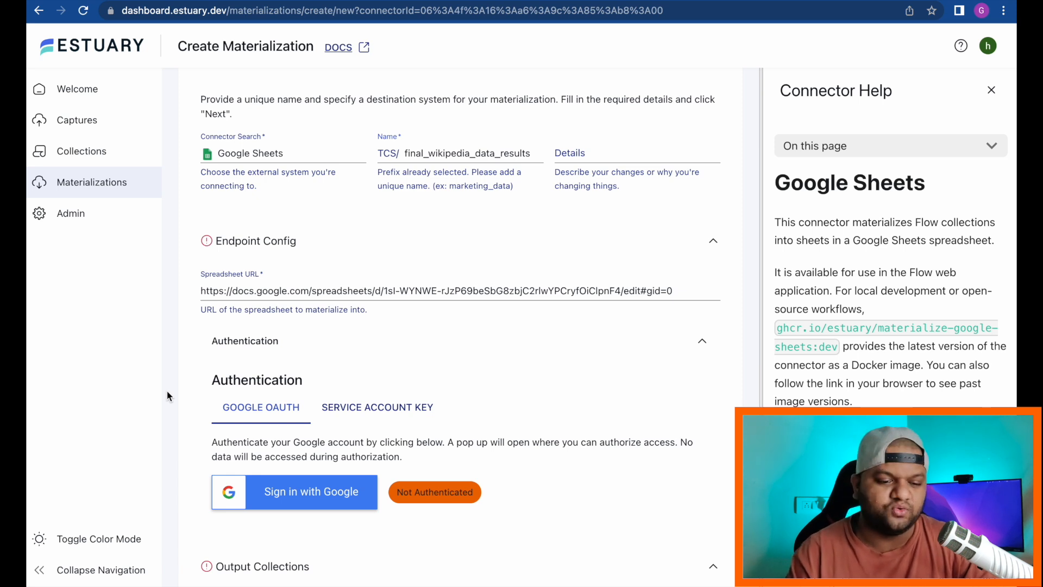
scroll(168, 390, down, 2)
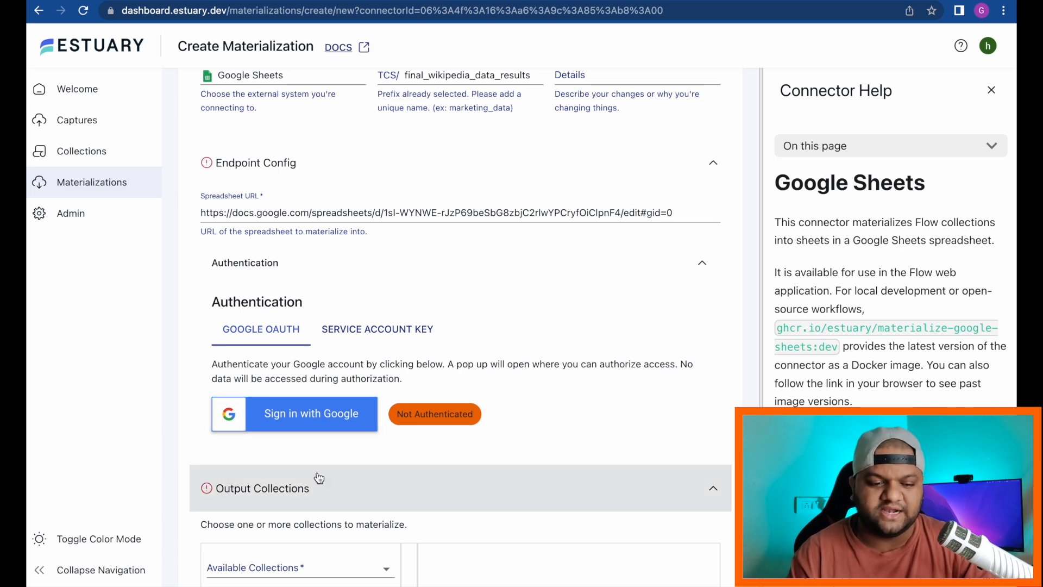
scroll(317, 477, down, 1)
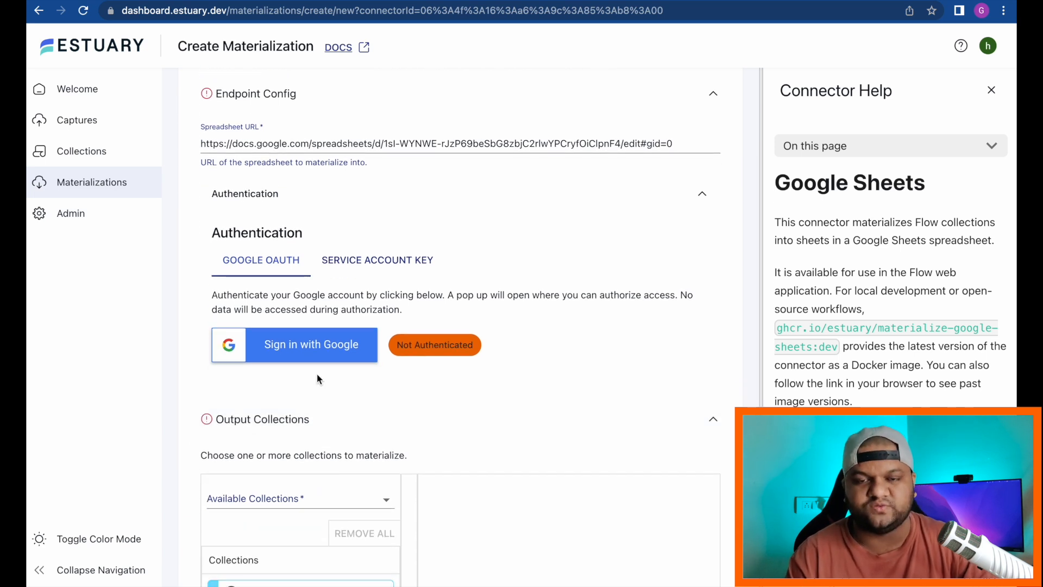
click(301, 350)
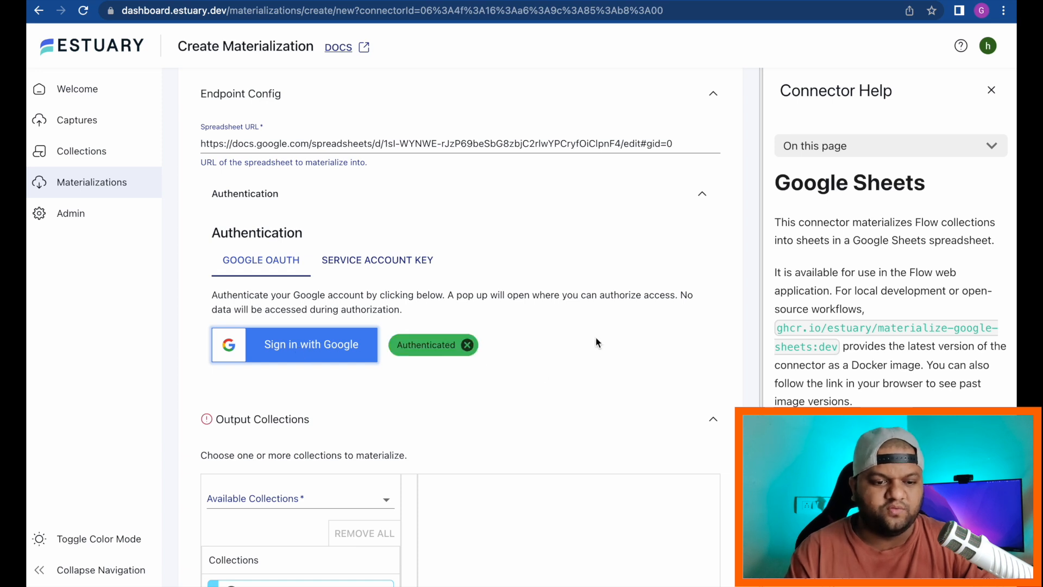
scroll(580, 377, up, 3)
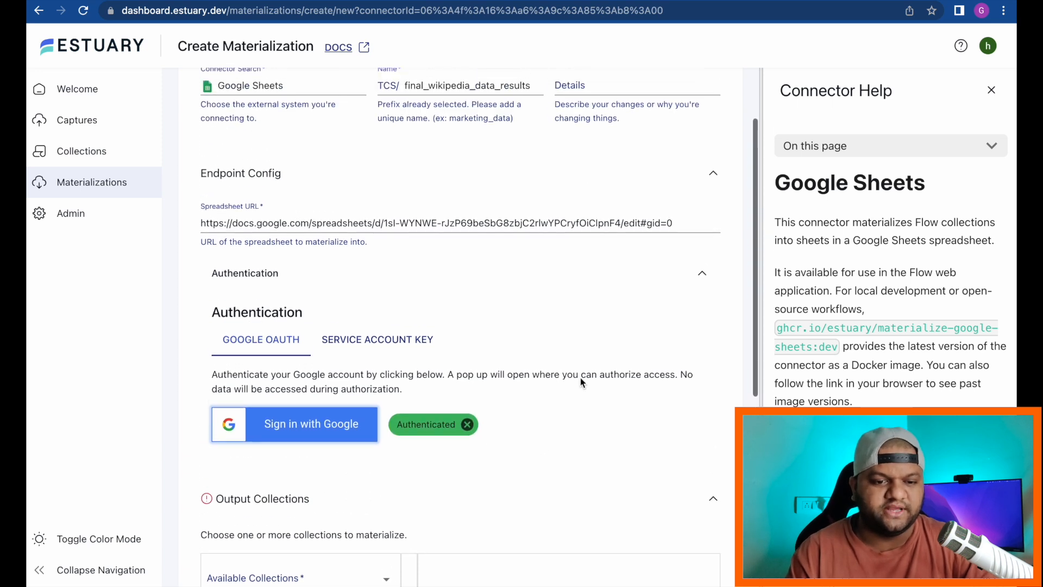
scroll(580, 377, down, 1)
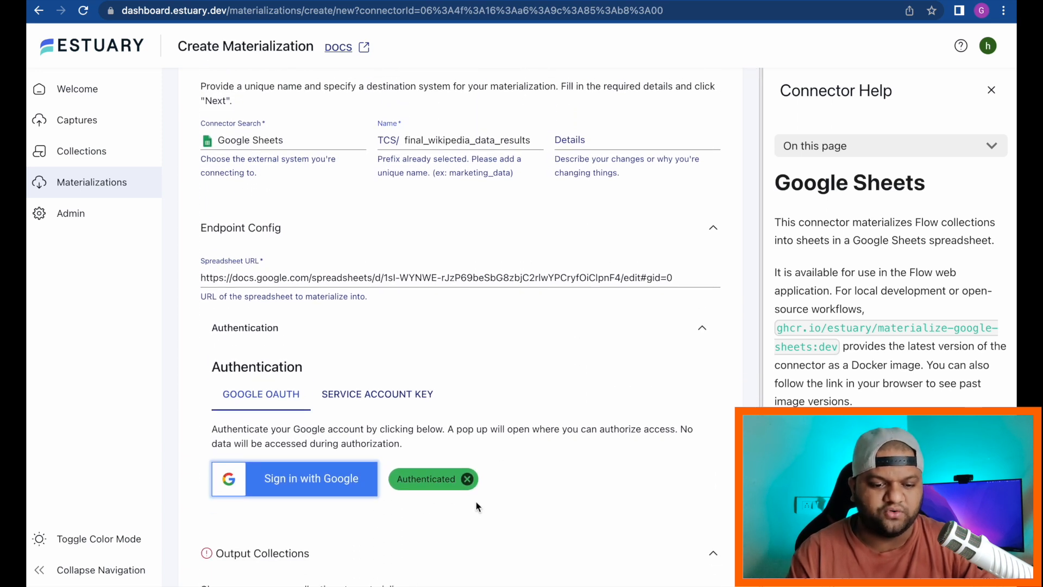
scroll(476, 502, down, 5)
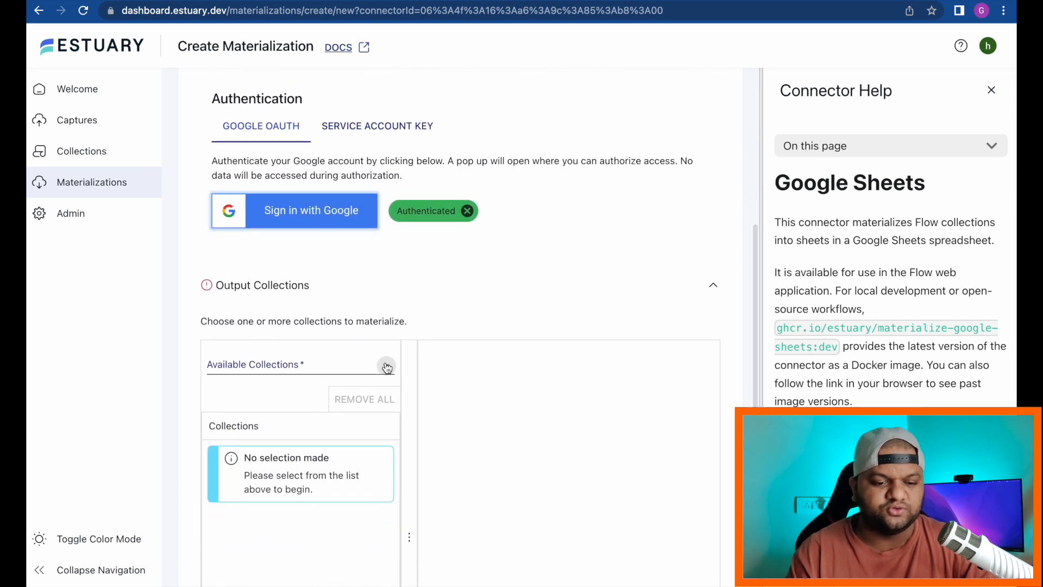
Step: Add the TCS/wikipedia_data_analysis collection, then advance and publish the TCS/final_wikipedia_data_results materialization
click(386, 367)
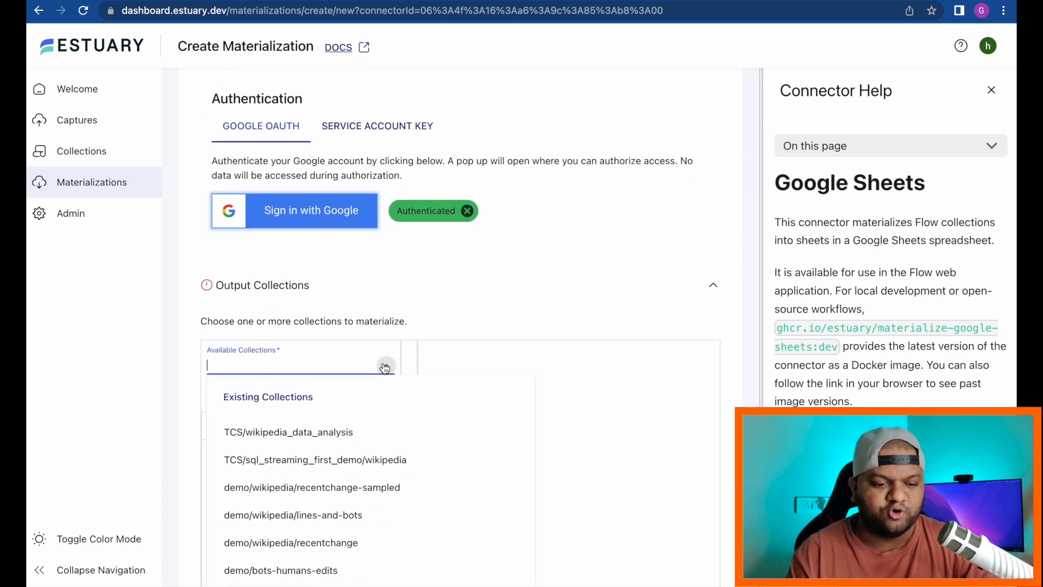
click(324, 437)
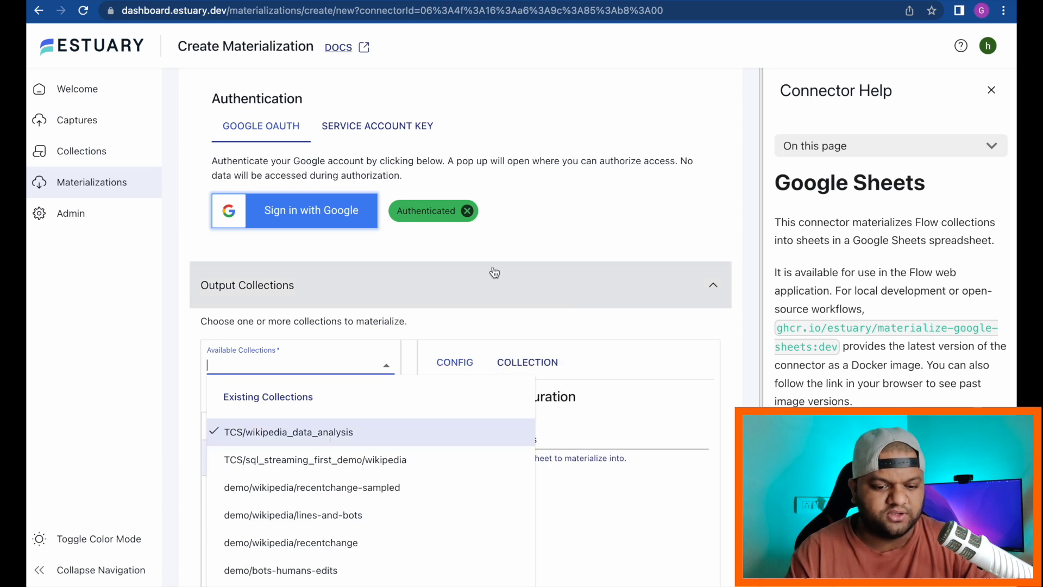
click(201, 245)
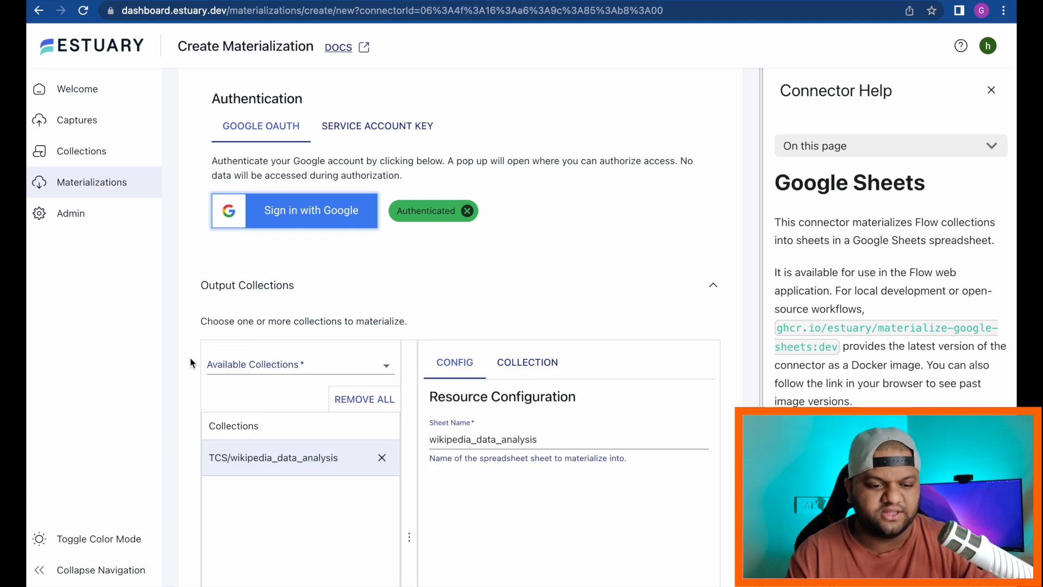
scroll(190, 367, down, 3)
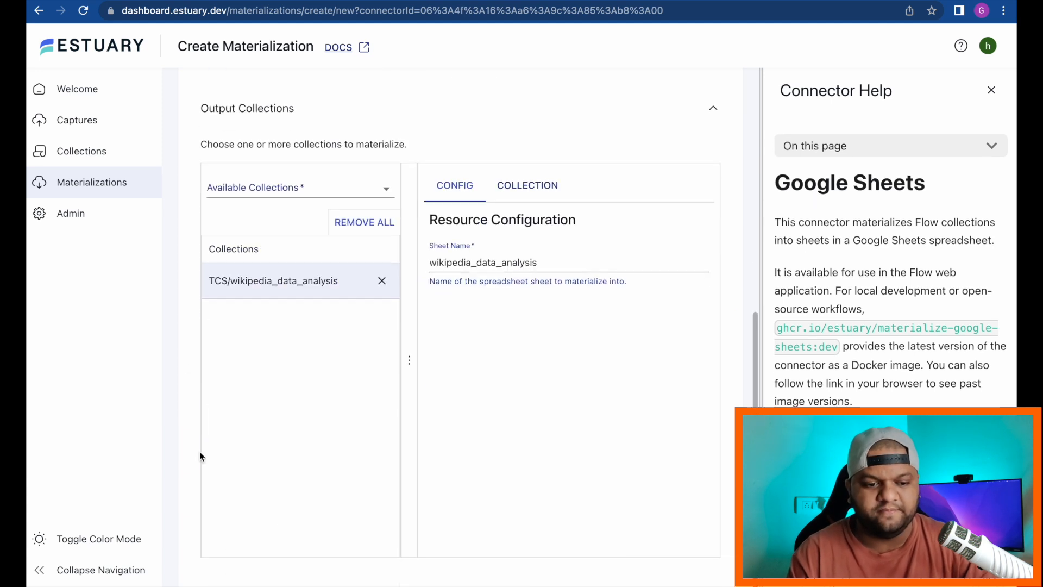
scroll(200, 455, up, 10)
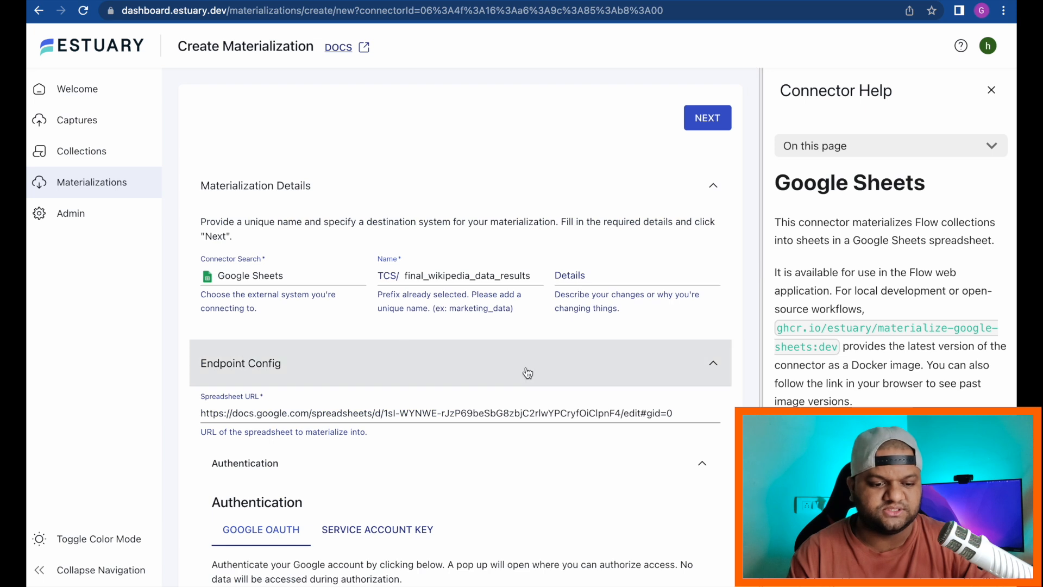
click(708, 119)
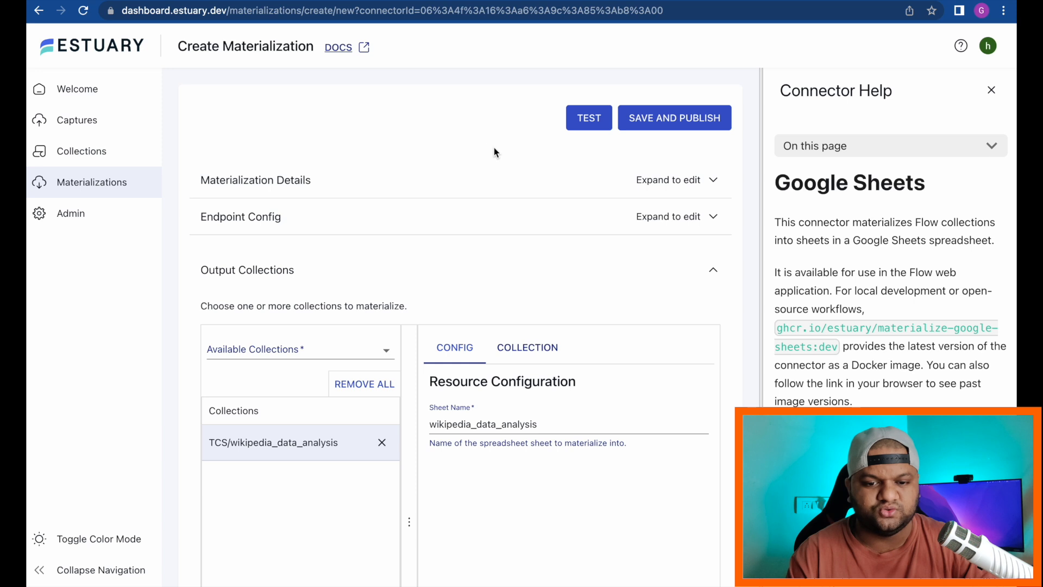
click(672, 120)
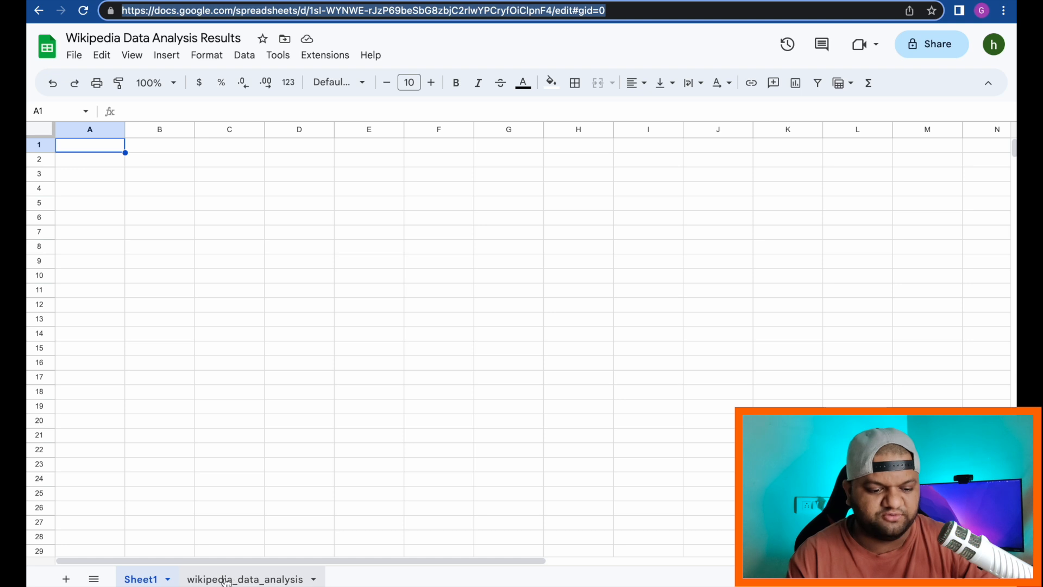
Step: Switch to the wikipedia_data_analysis sheet and scroll across columns A and B
click(254, 580)
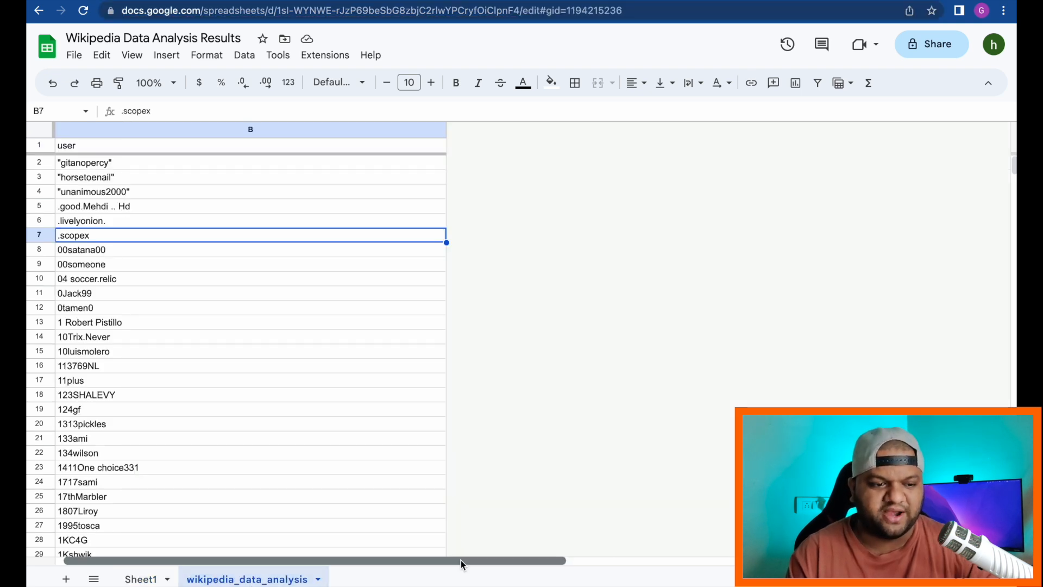
drag(461, 559, 454, 561)
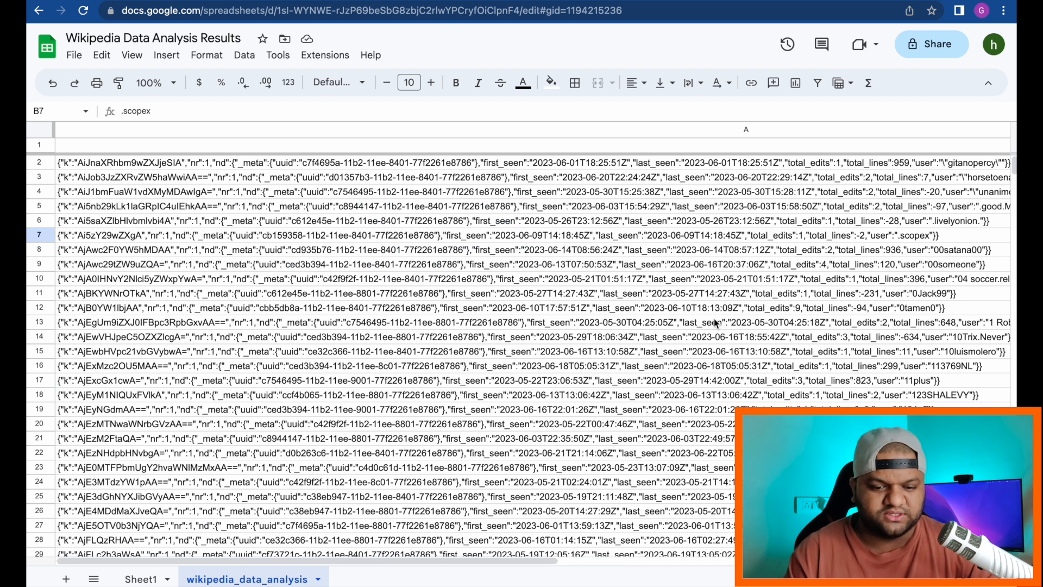
drag(465, 559, 470, 563)
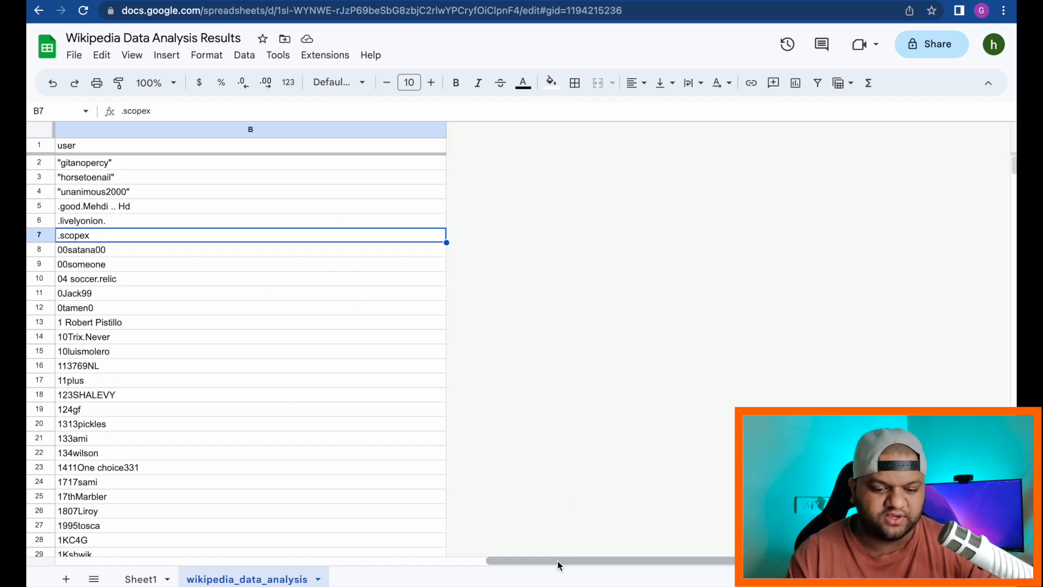
scroll(557, 561, left, 5)
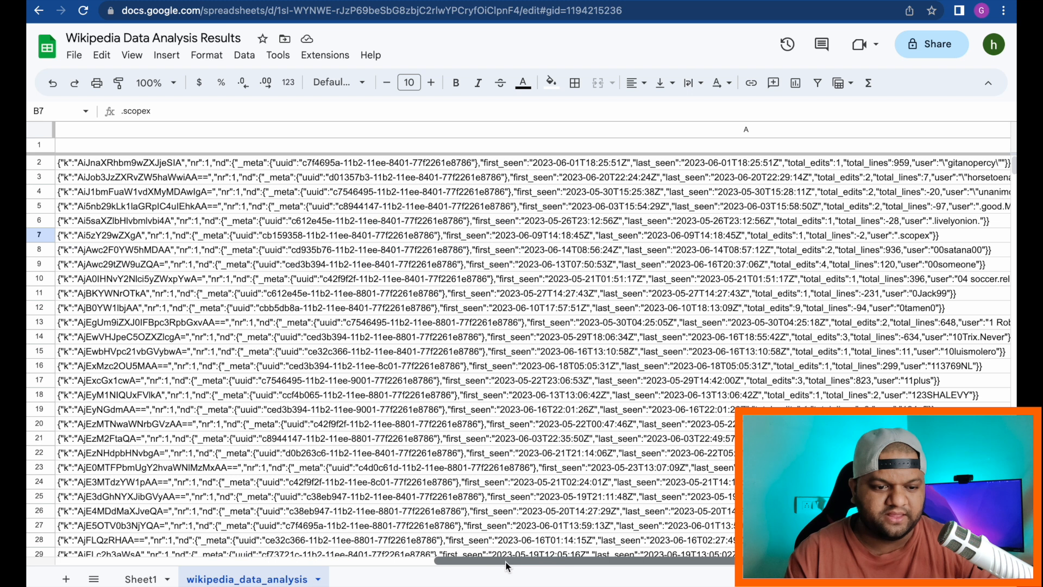
Step: Inspect the raw JSON record in cell A7 and its user name in B7
click(90, 239)
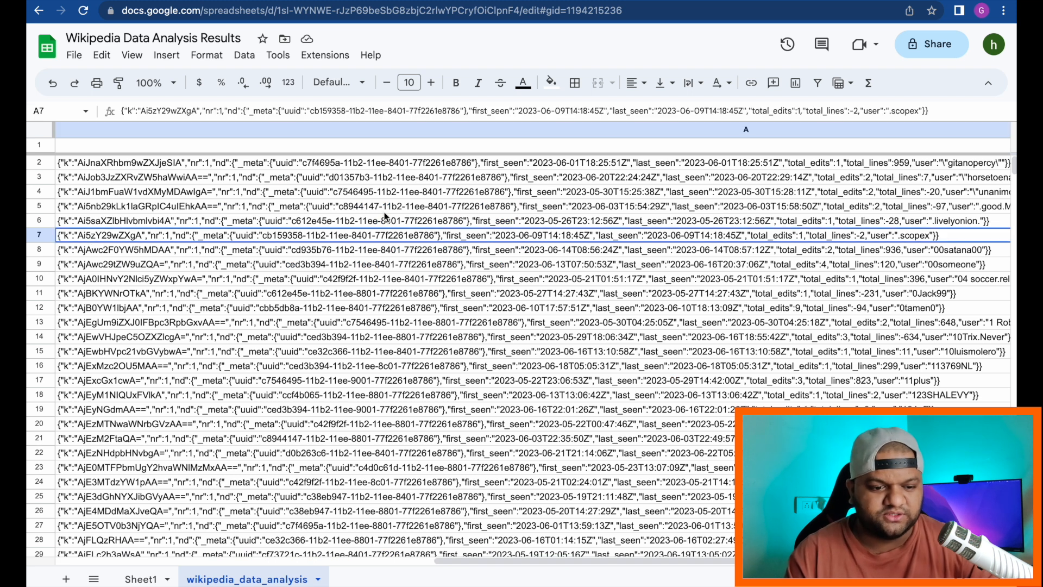
double_click(471, 238)
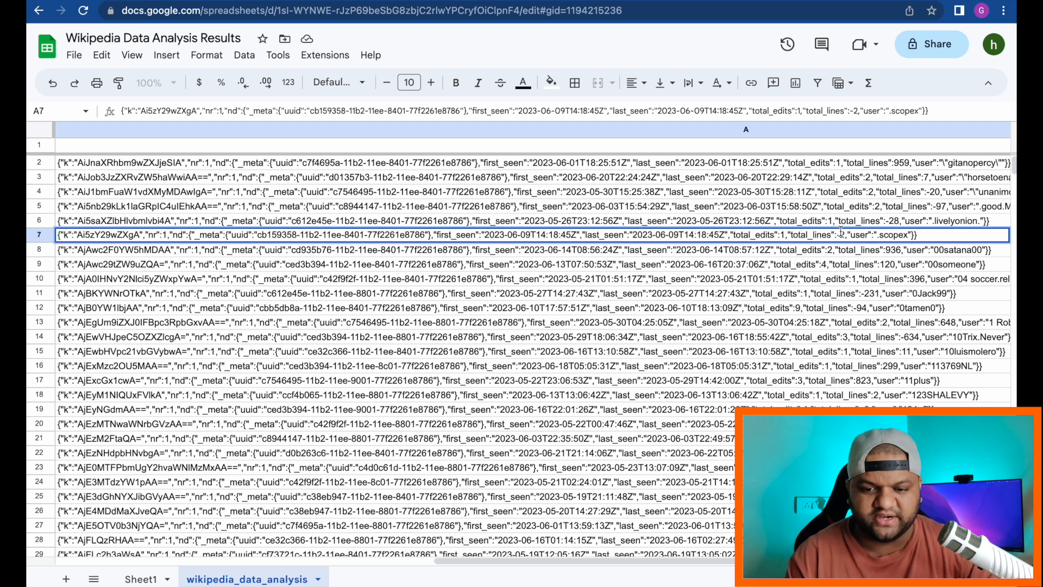
click(951, 269)
click(953, 237)
key(Right)
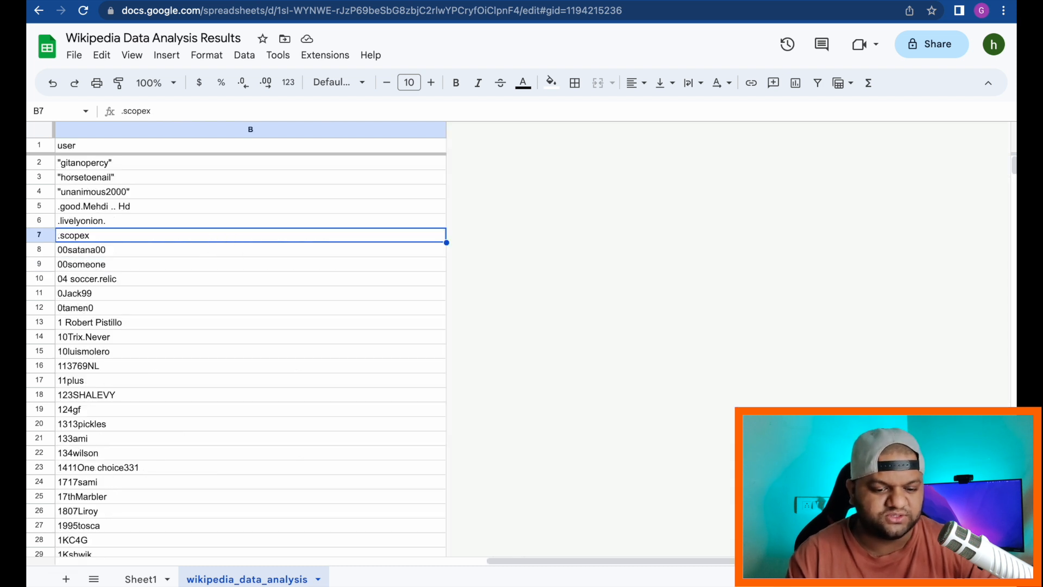
drag(510, 560, 445, 554)
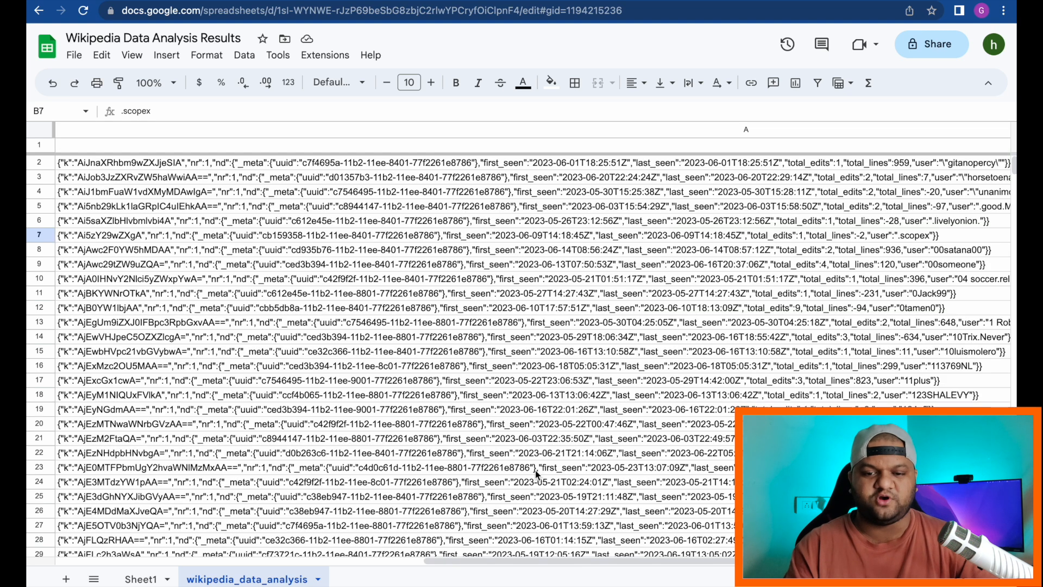